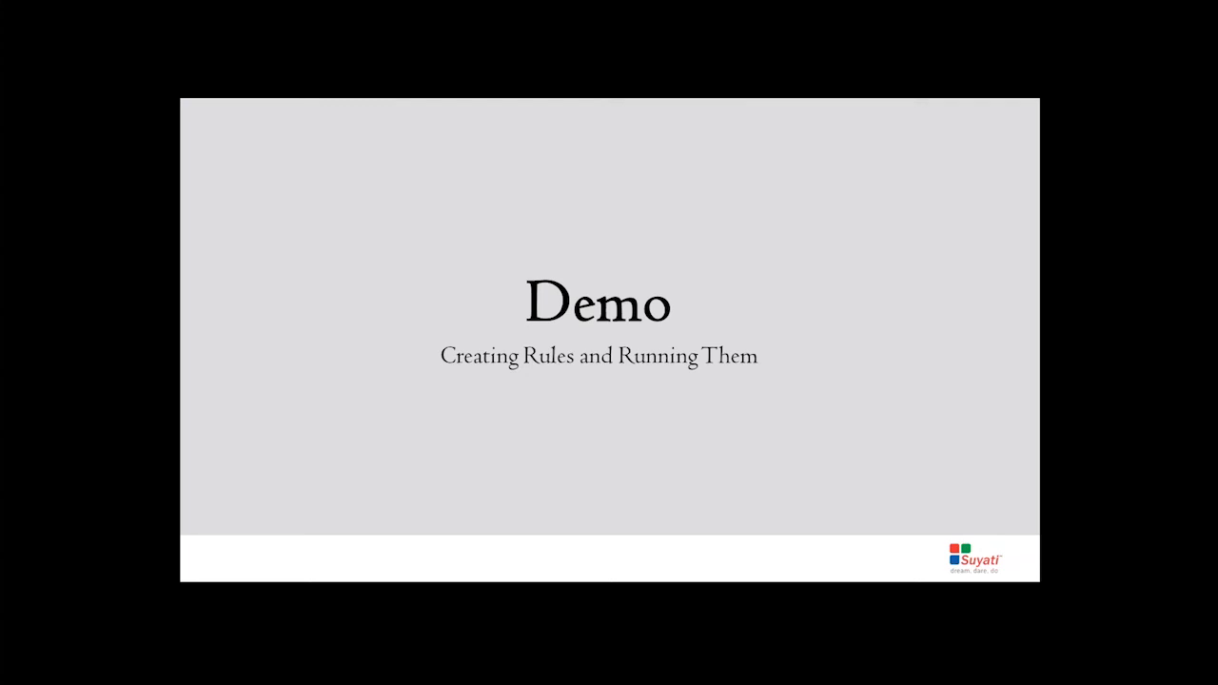
- Switch from the slideshow to Salesforce in the browser and open the Employees home page
key("alt+Tab")
key("alt+Tab")
key("alt+Tab")
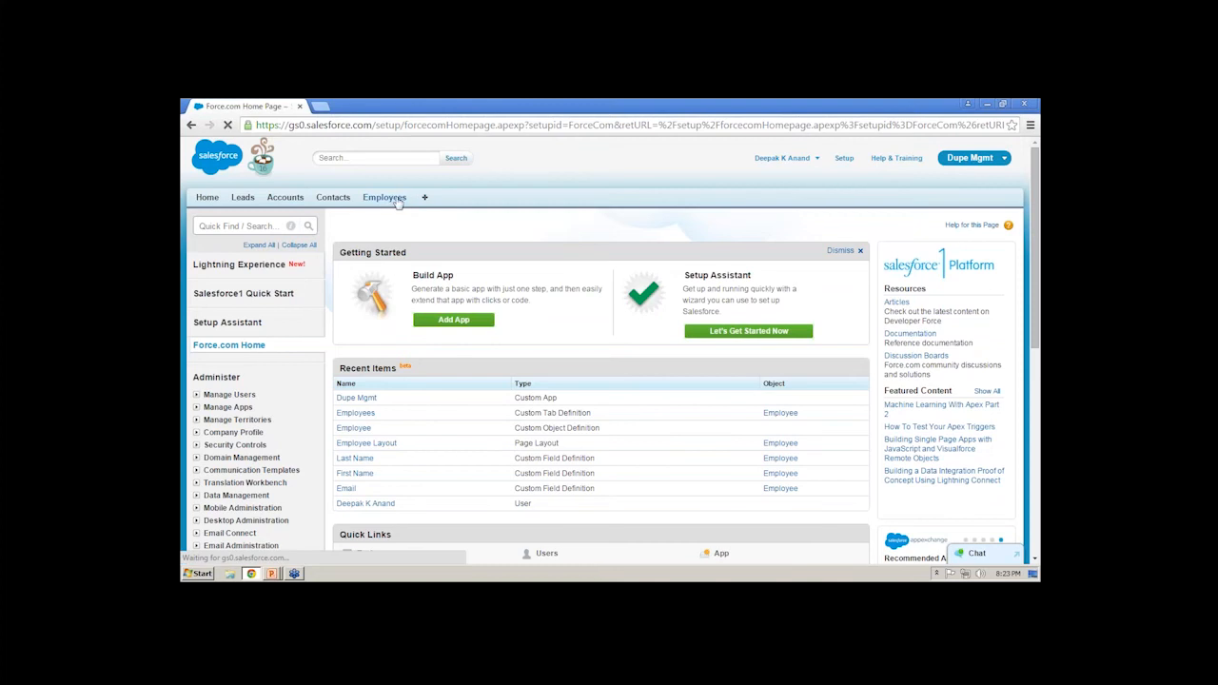
left_click(394, 200)
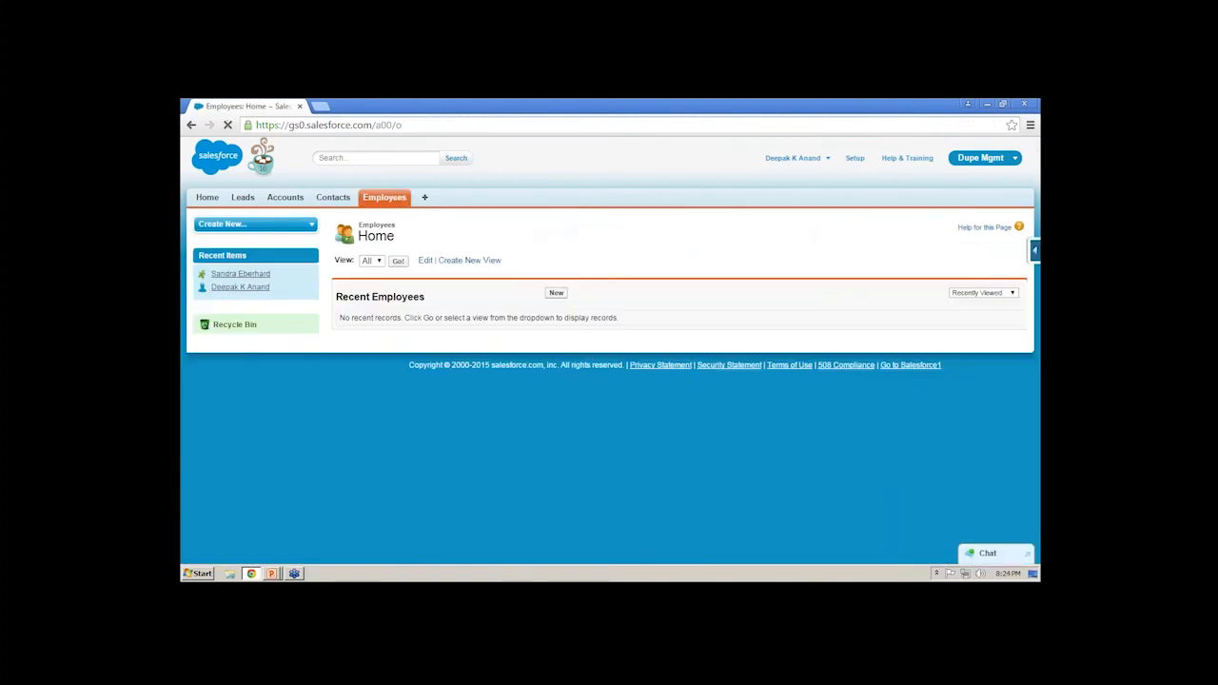
- Open the Setup area and expand Duplicate Management under Data.com Administration
left_click(854, 160)
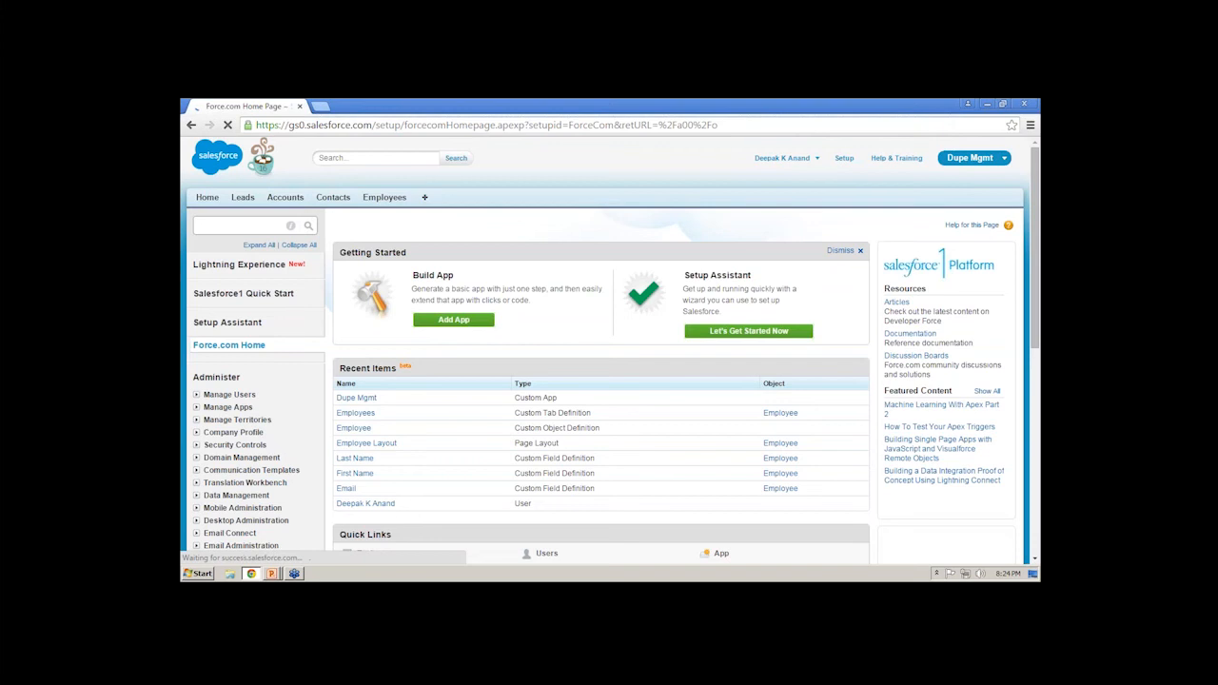
scroll(224, 373, "down", 2)
scroll(225, 373, "down", 2)
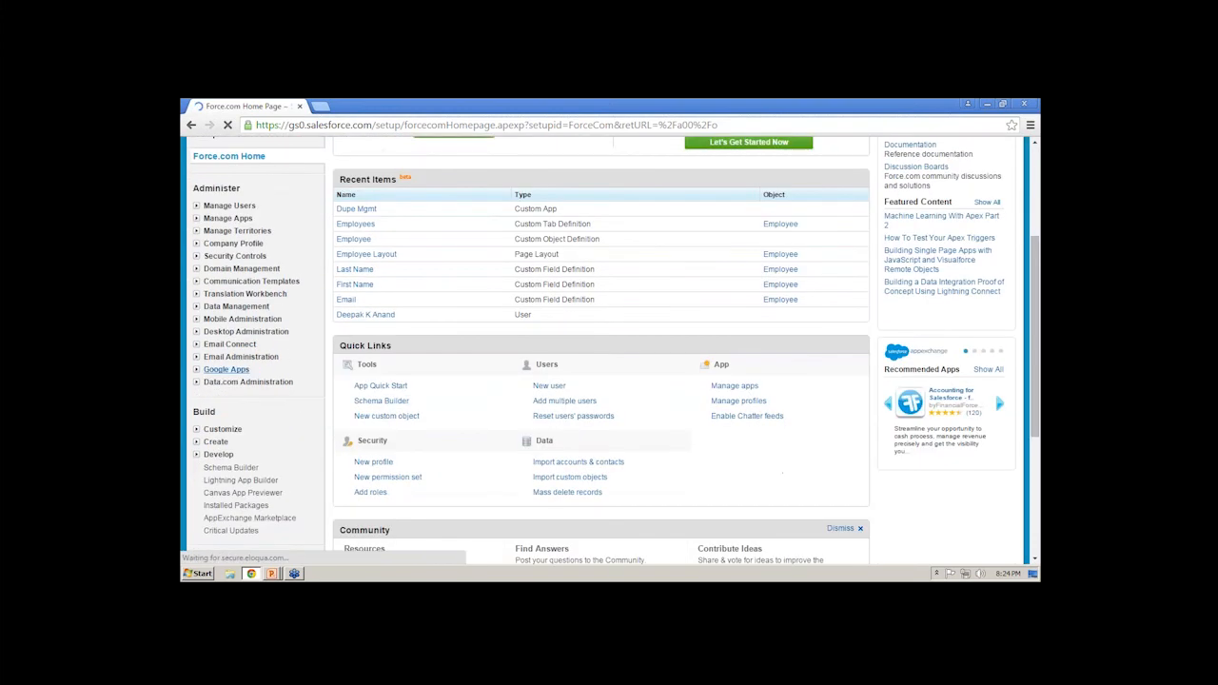
left_click(196, 381)
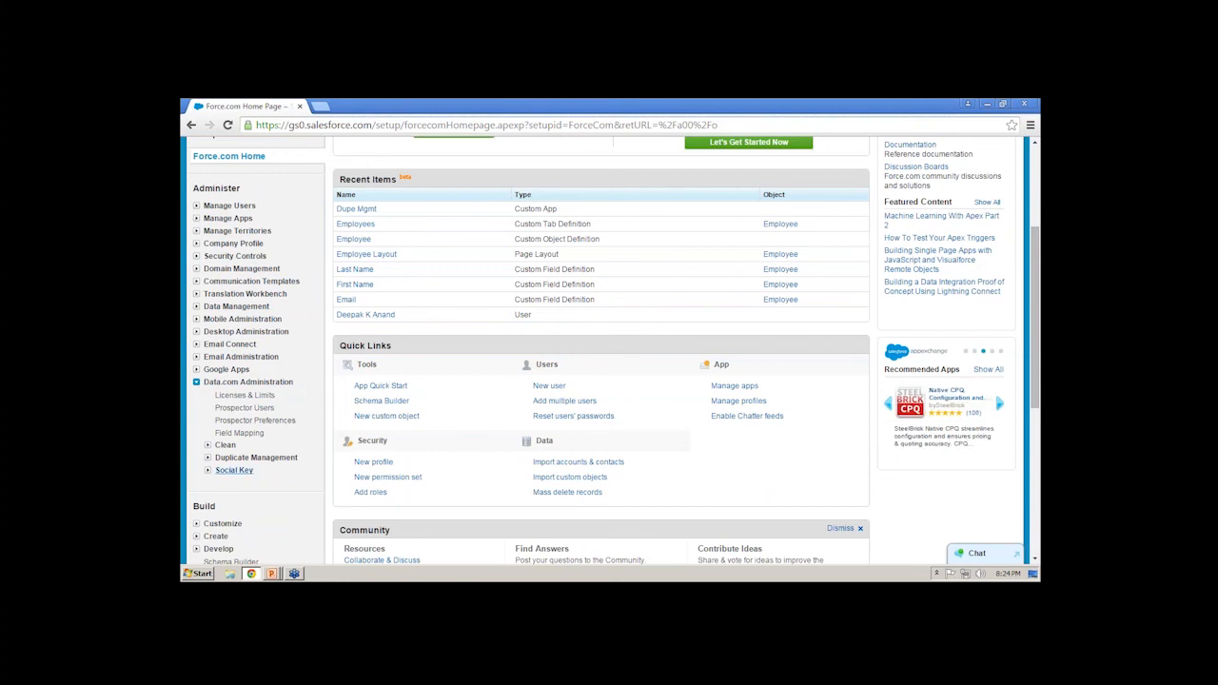
left_click(208, 458)
left_click_drag(305, 460, 213, 464)
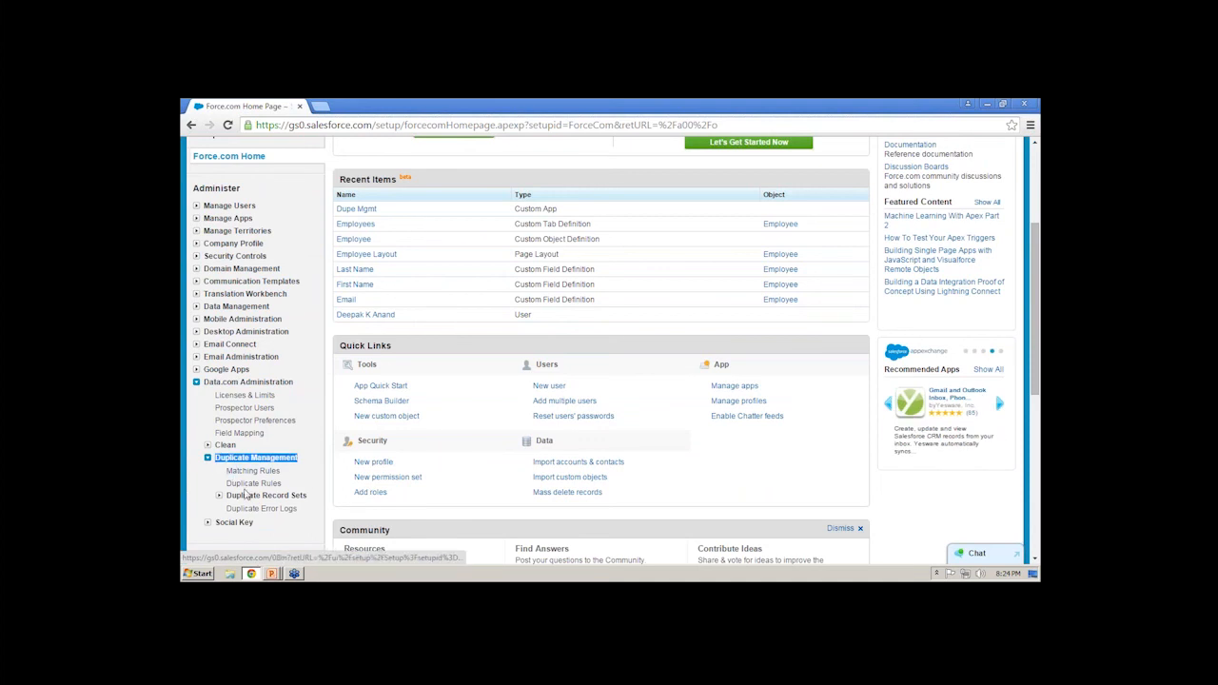
- Open Matching Rules and Duplicate Rules in separate browser tabs, and expand Duplicate Record Sets and its Duplicate Record Items
middle_click(254, 472)
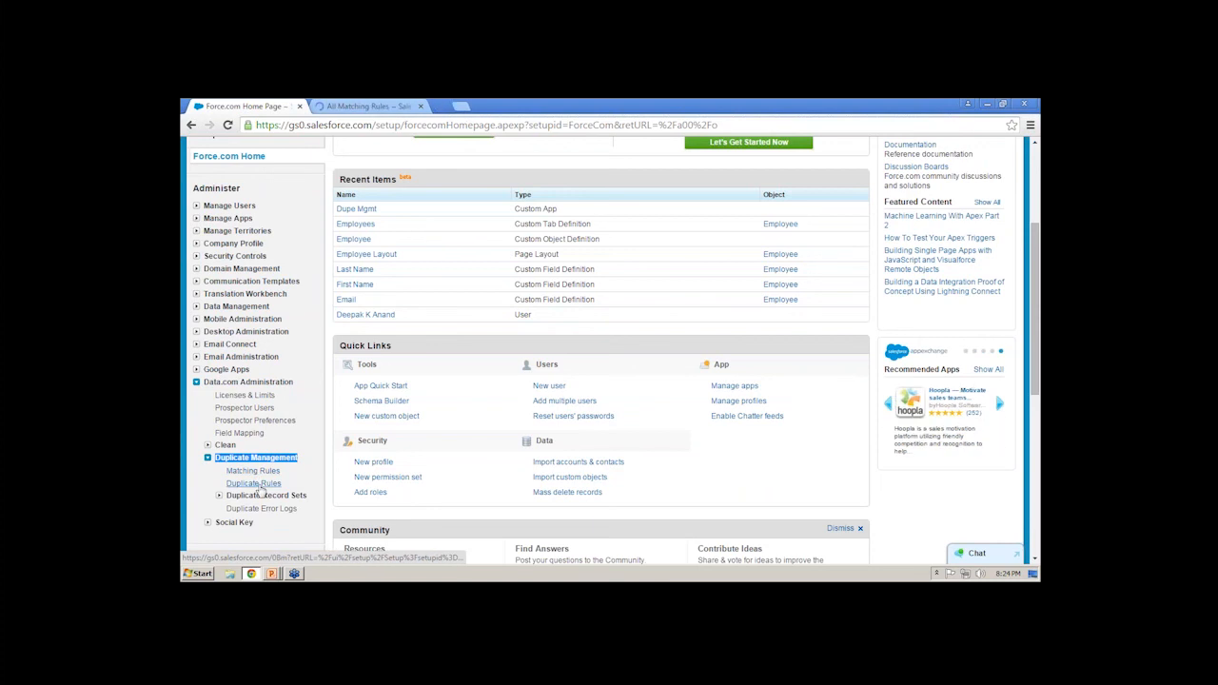
middle_click(253, 484)
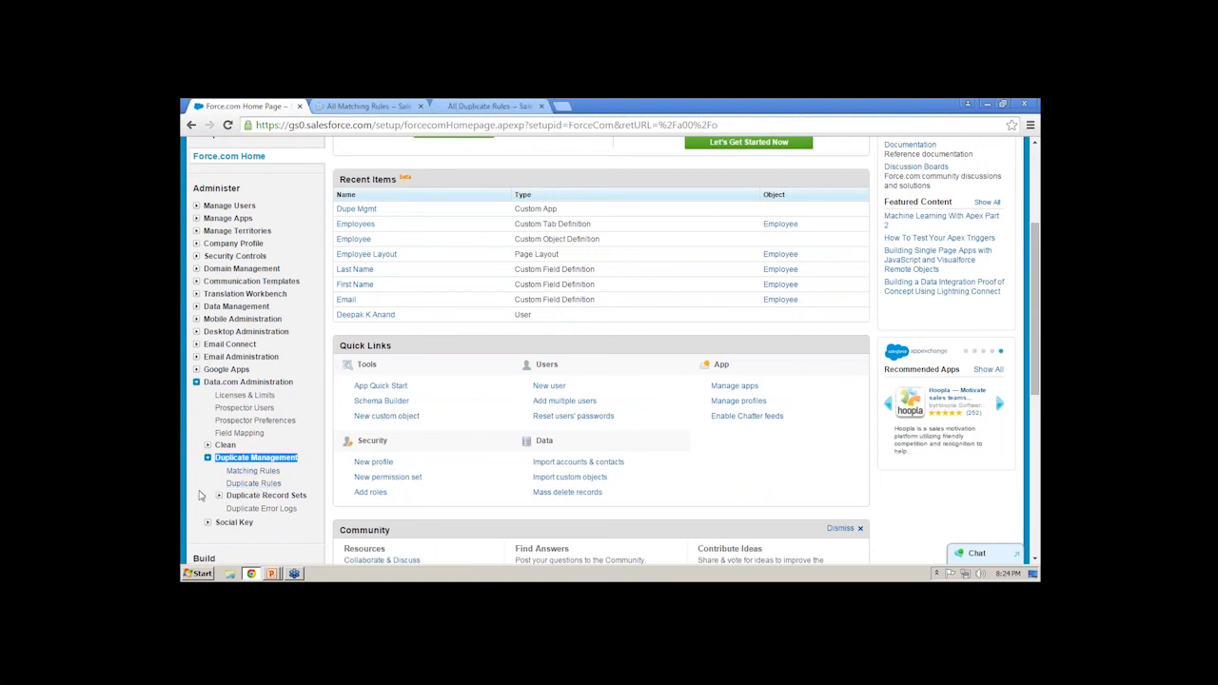
left_click(220, 495)
scroll(243, 382, "down", 3)
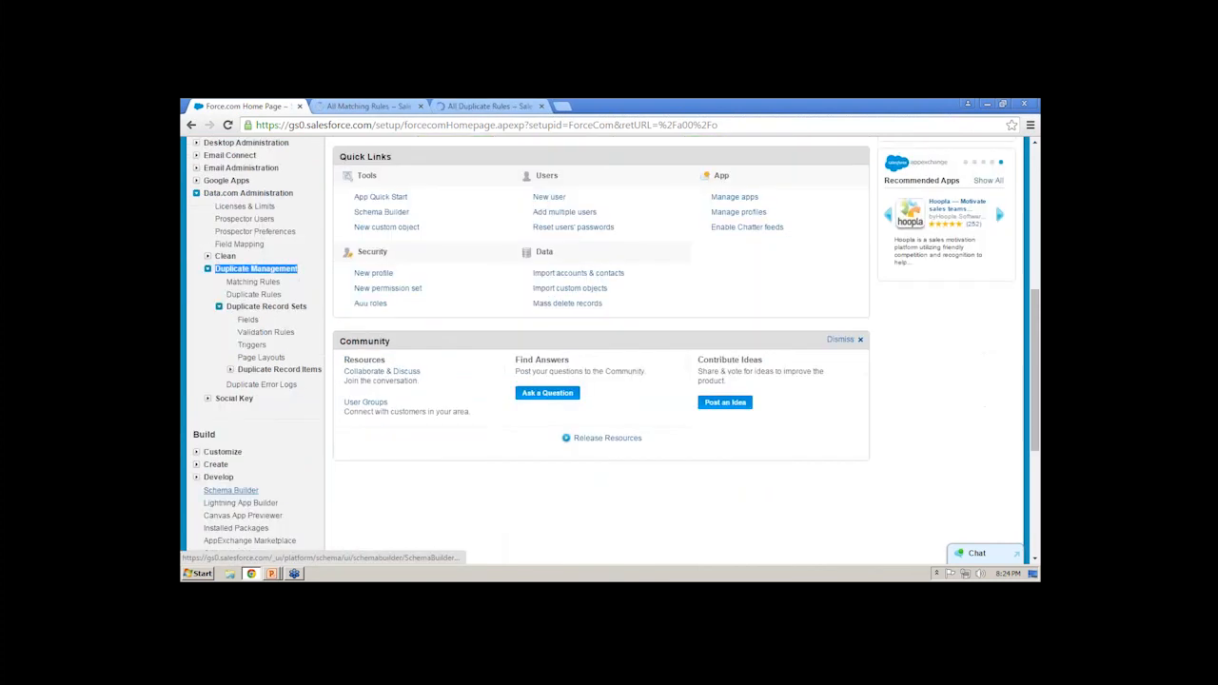
left_click(230, 369)
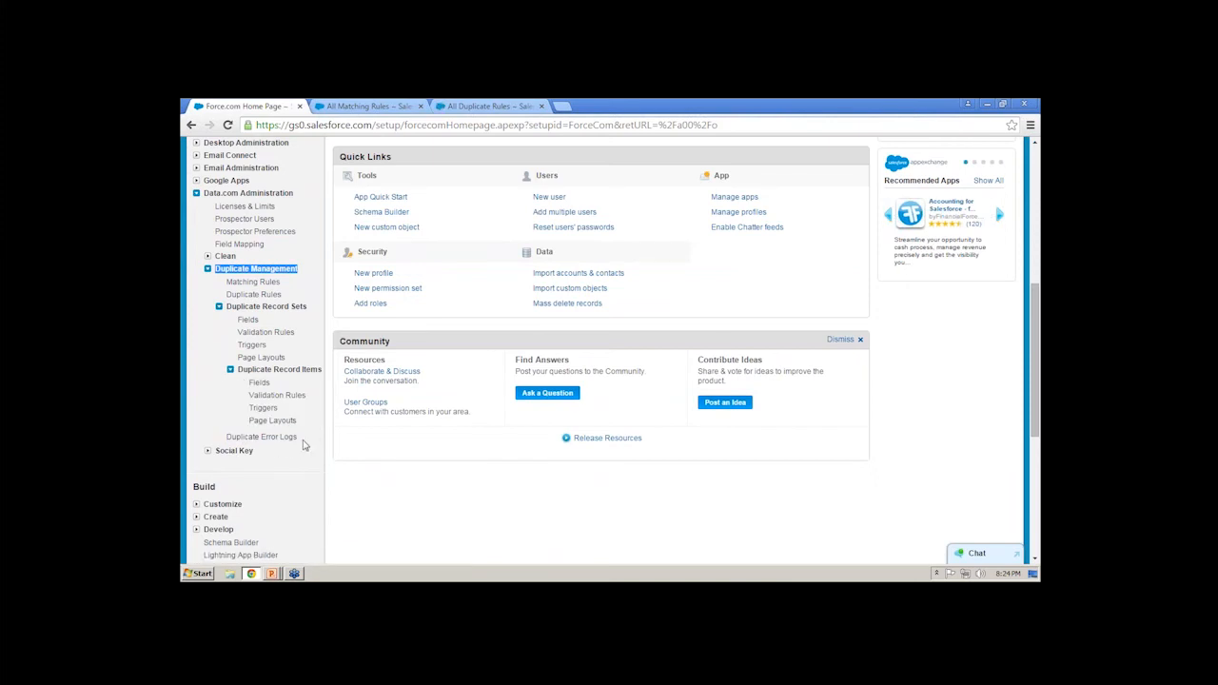
- Examine the standard account, contact and lead matching rules in separate browser tabs, closing each to return to the matching rules list
left_click(369, 105)
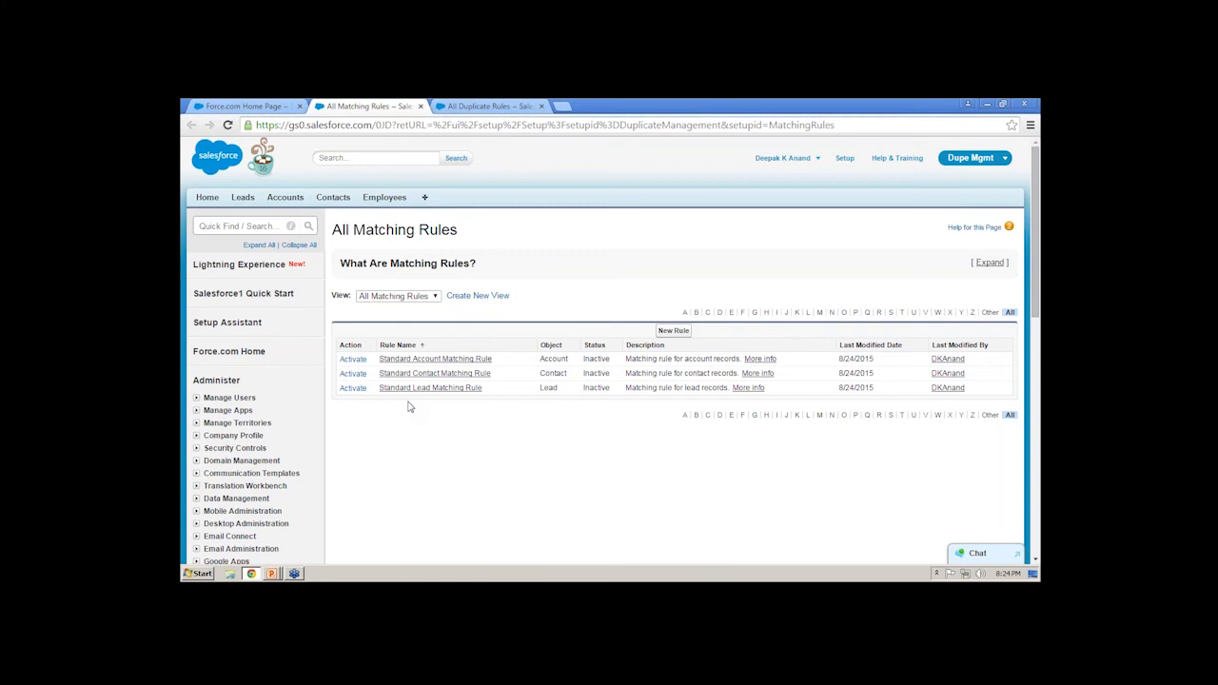
middle_click(400, 359)
middle_click(409, 373)
middle_click(425, 389)
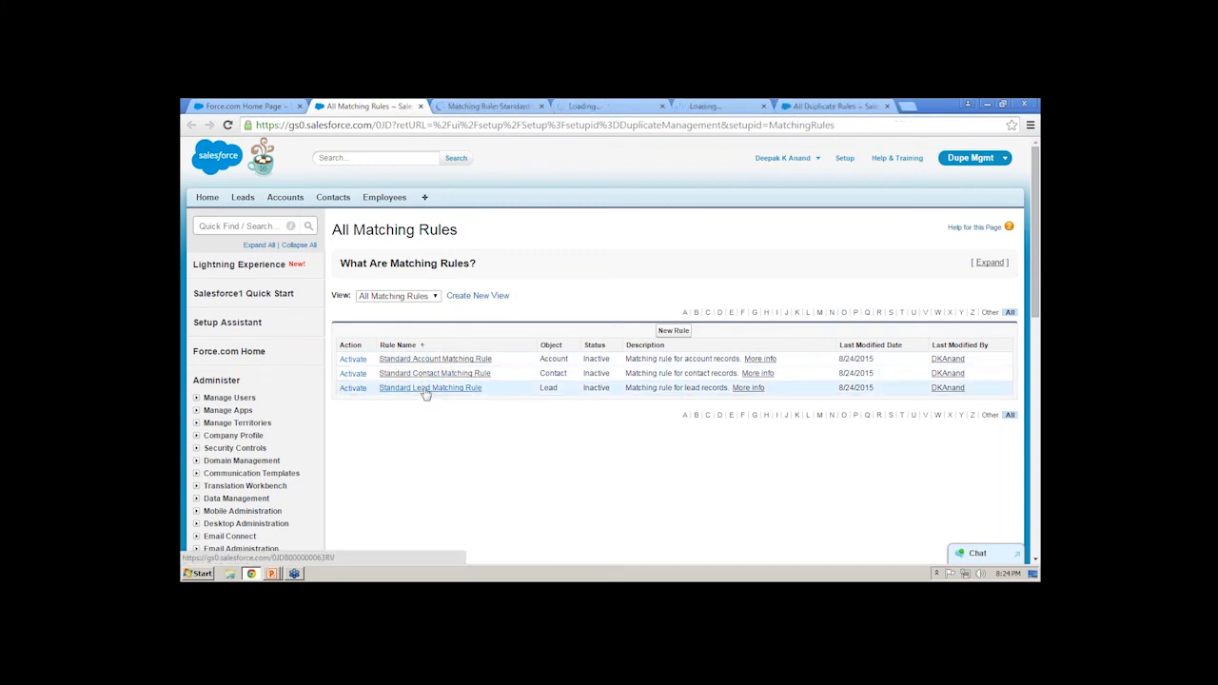
left_click(461, 105)
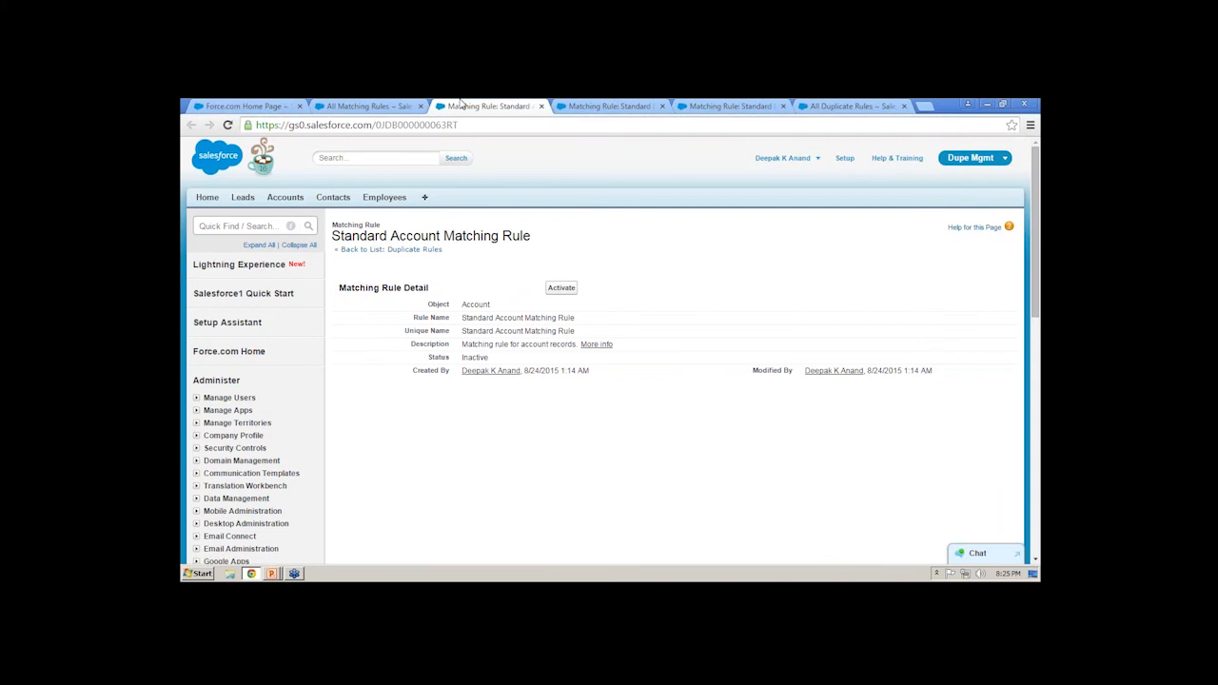
middle_click(462, 104)
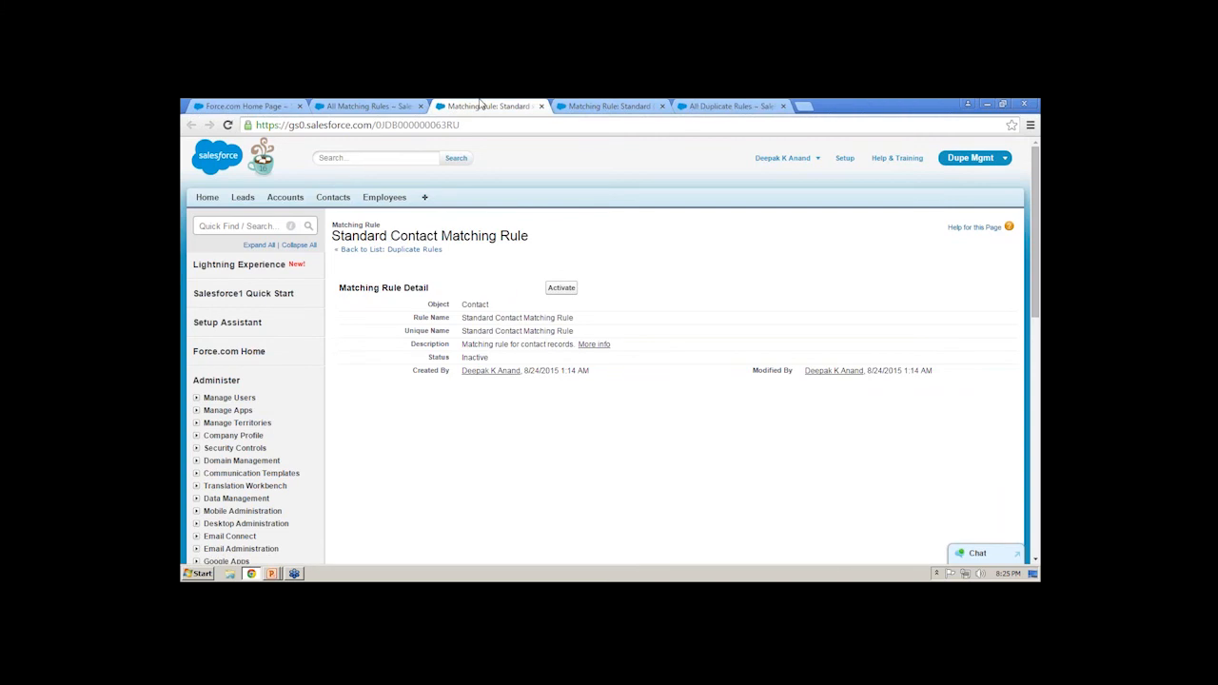
middle_click(480, 105)
middle_click(481, 105)
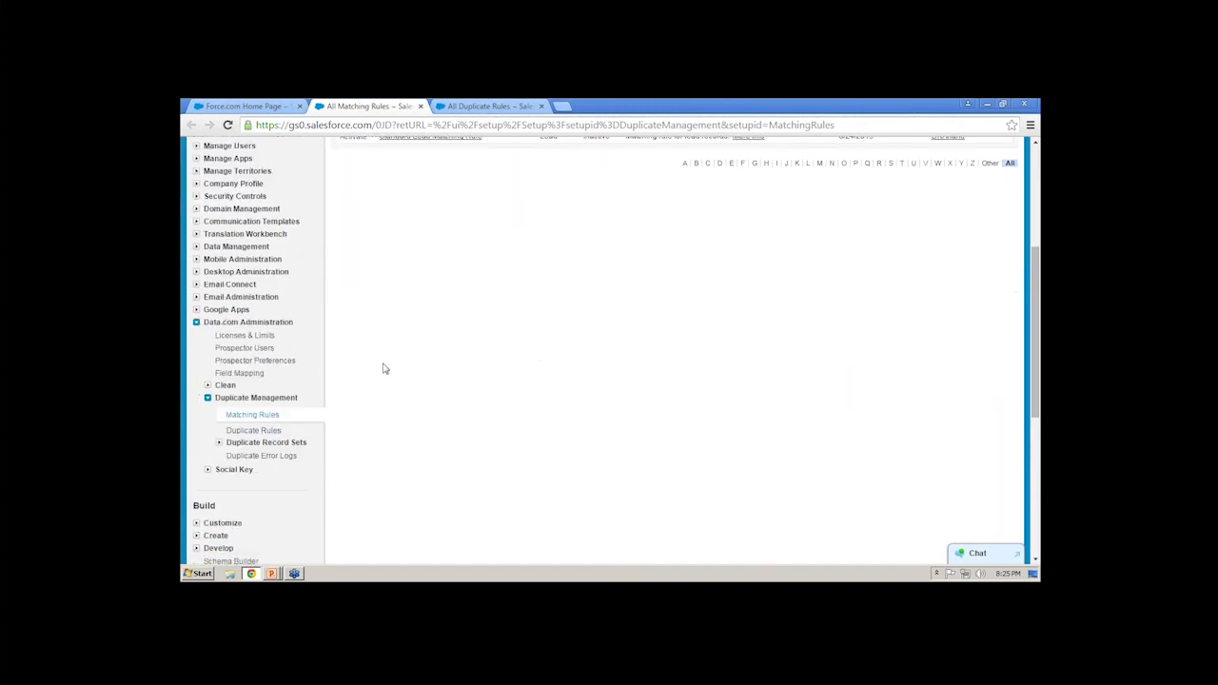
scroll(361, 371, "up", 3)
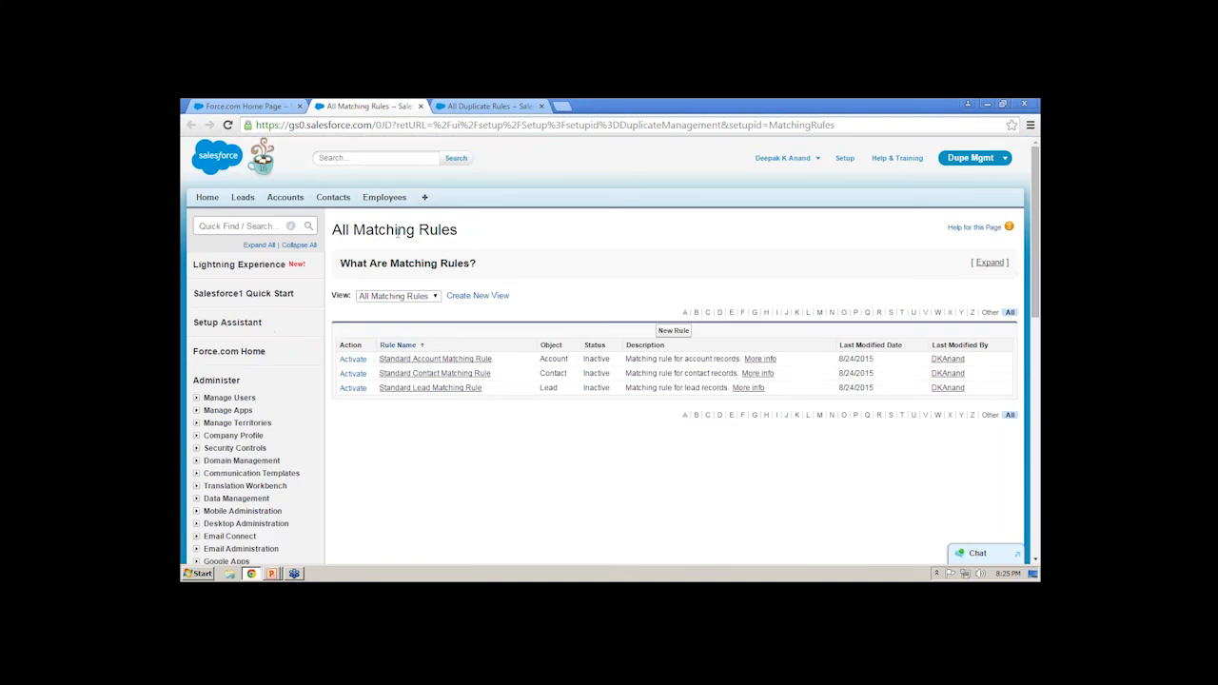
- Open a blank new Employee record form in the first browser tab to view its name and email fields
left_click(195, 108)
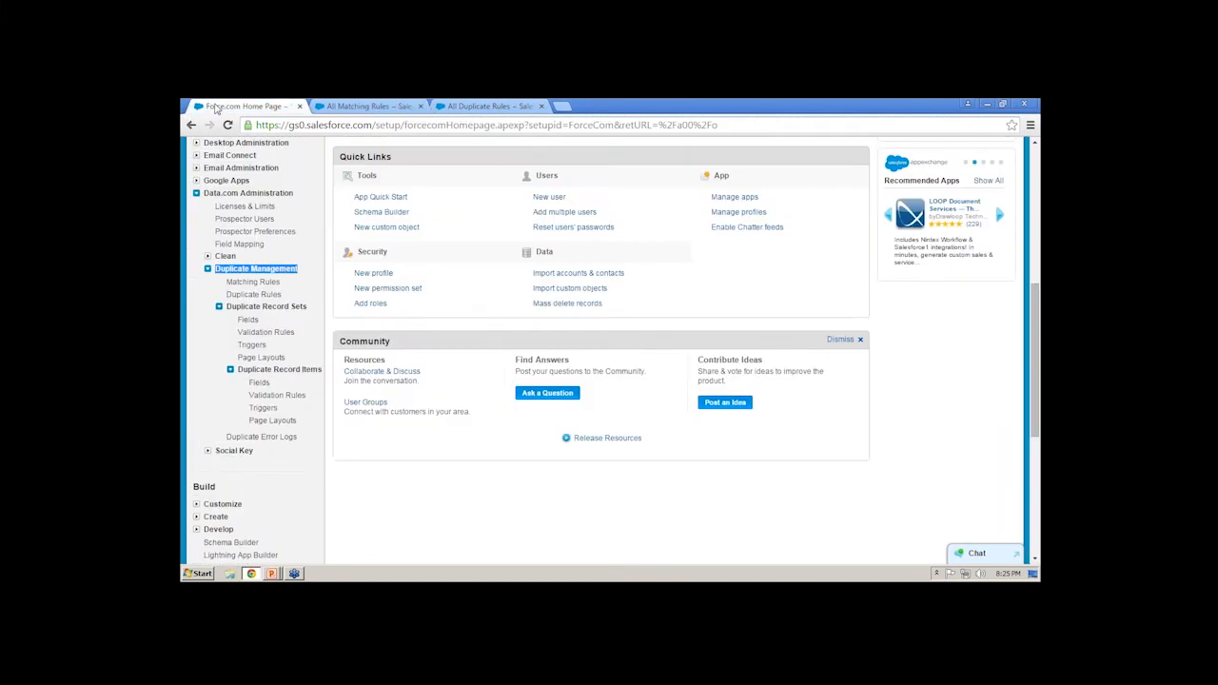
left_click(384, 198)
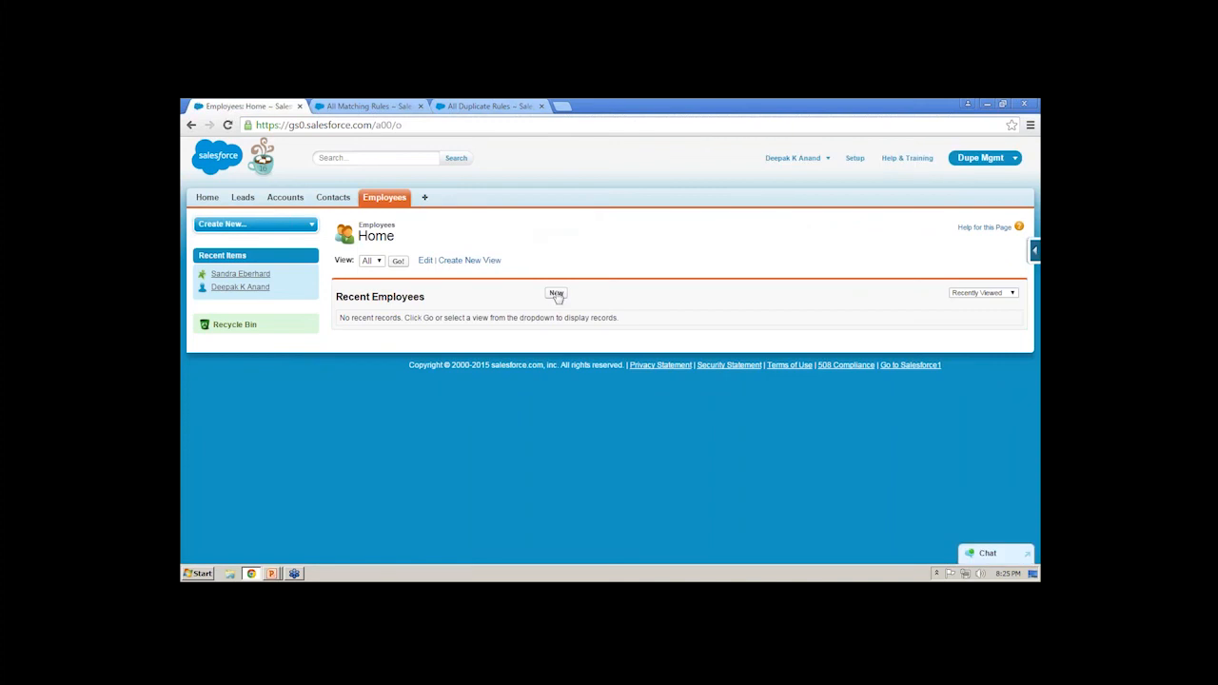
left_click(556, 294)
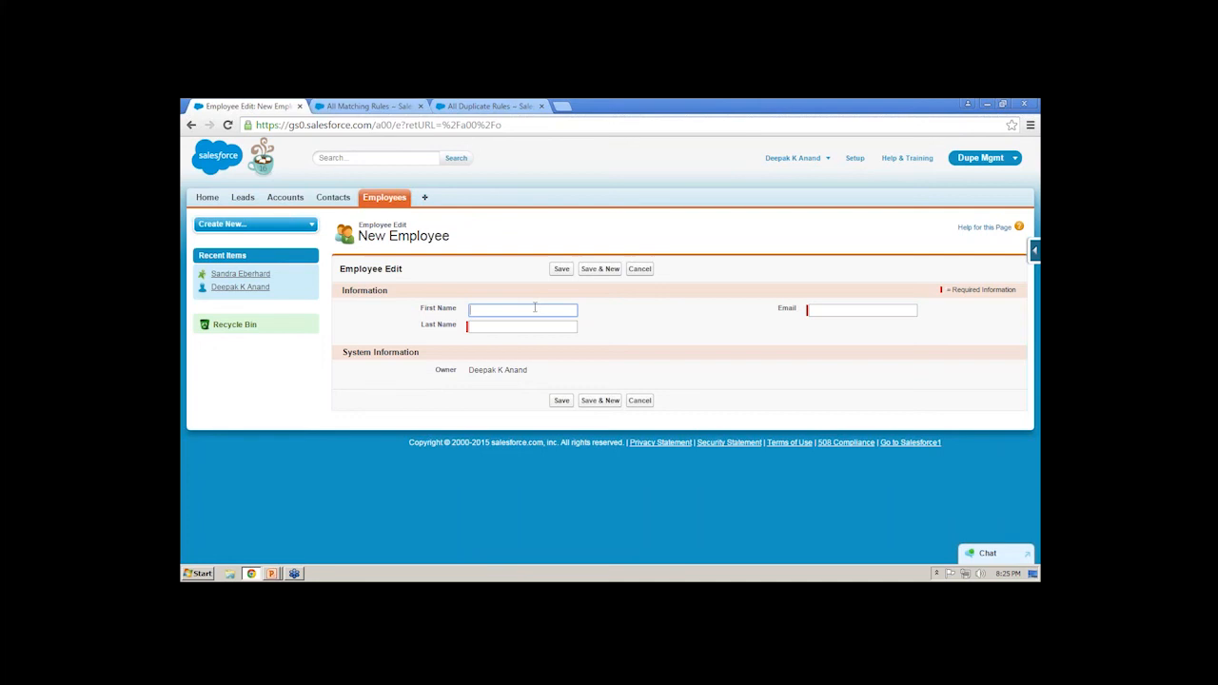
left_click(513, 326)
left_click(514, 310)
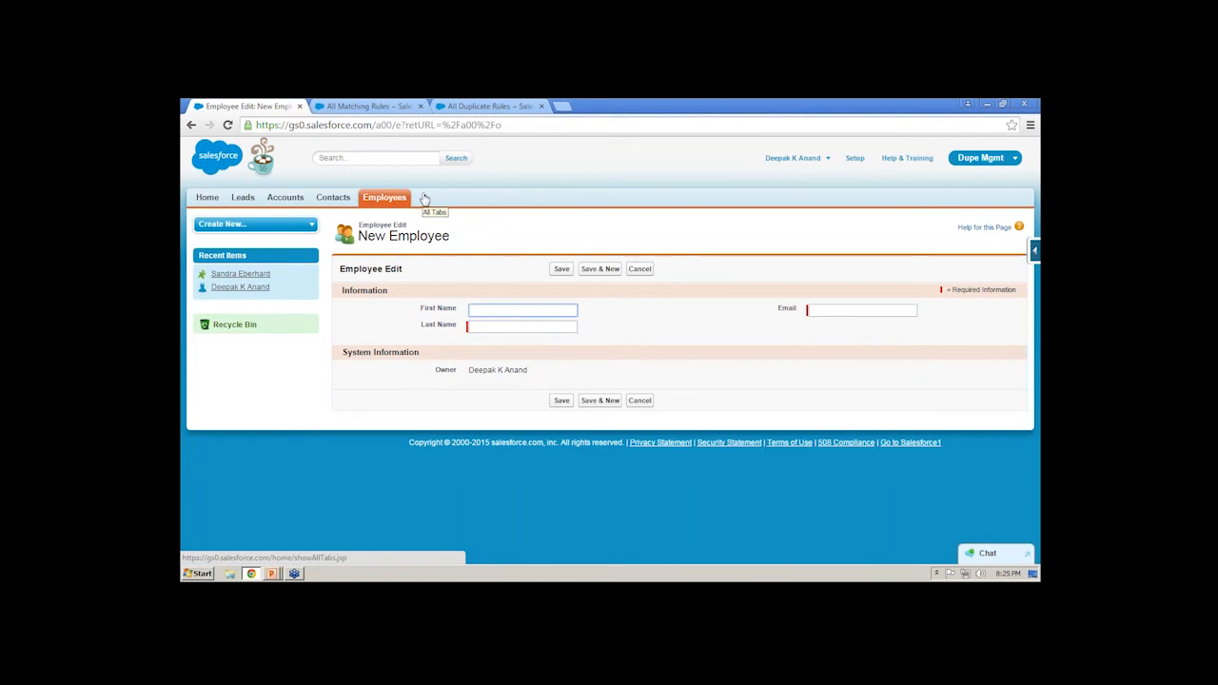
- Start a new matching rule from the All Matching Rules list, select Employee as its object and continue to the rule configuration
left_click(367, 106)
scroll(336, 406, "down", 5)
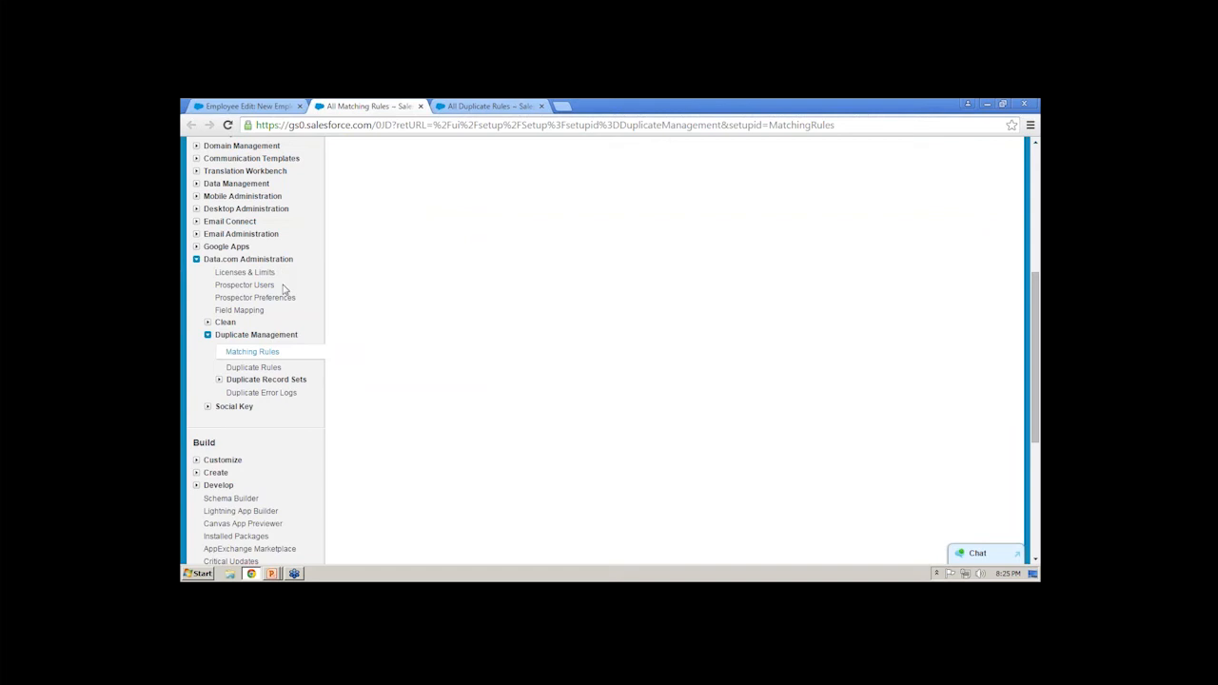
left_click_drag(308, 340, 213, 340)
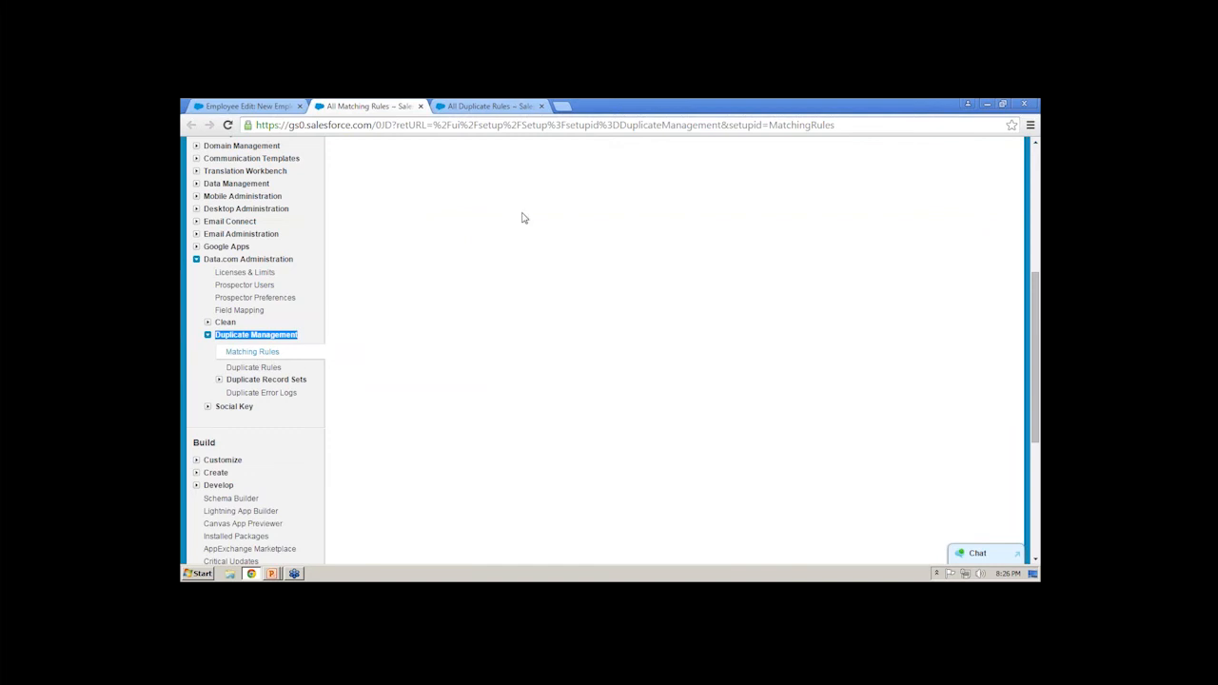
left_click(245, 353)
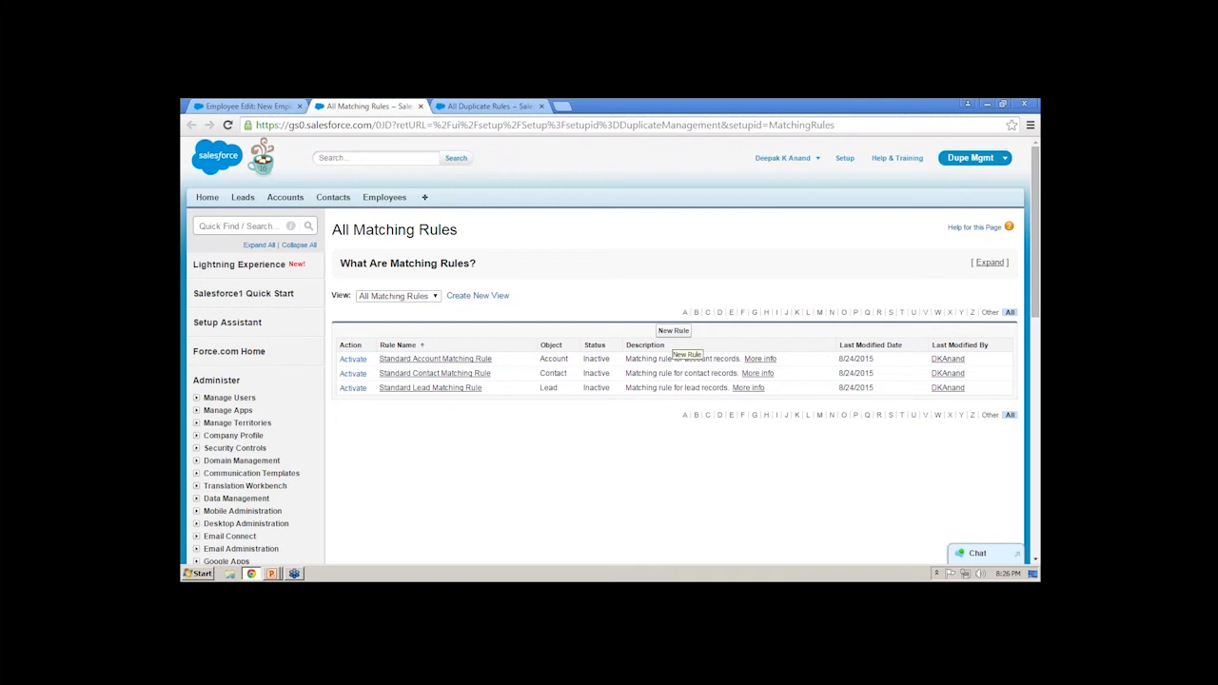
left_click(674, 330)
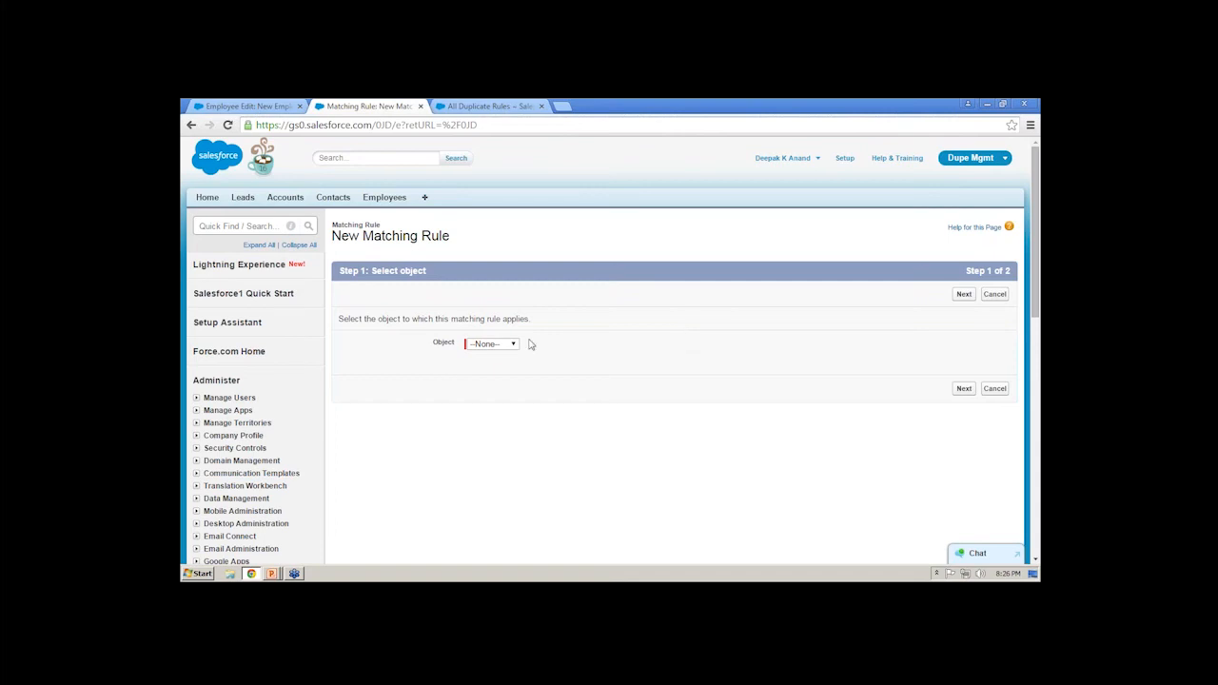
left_click(481, 351)
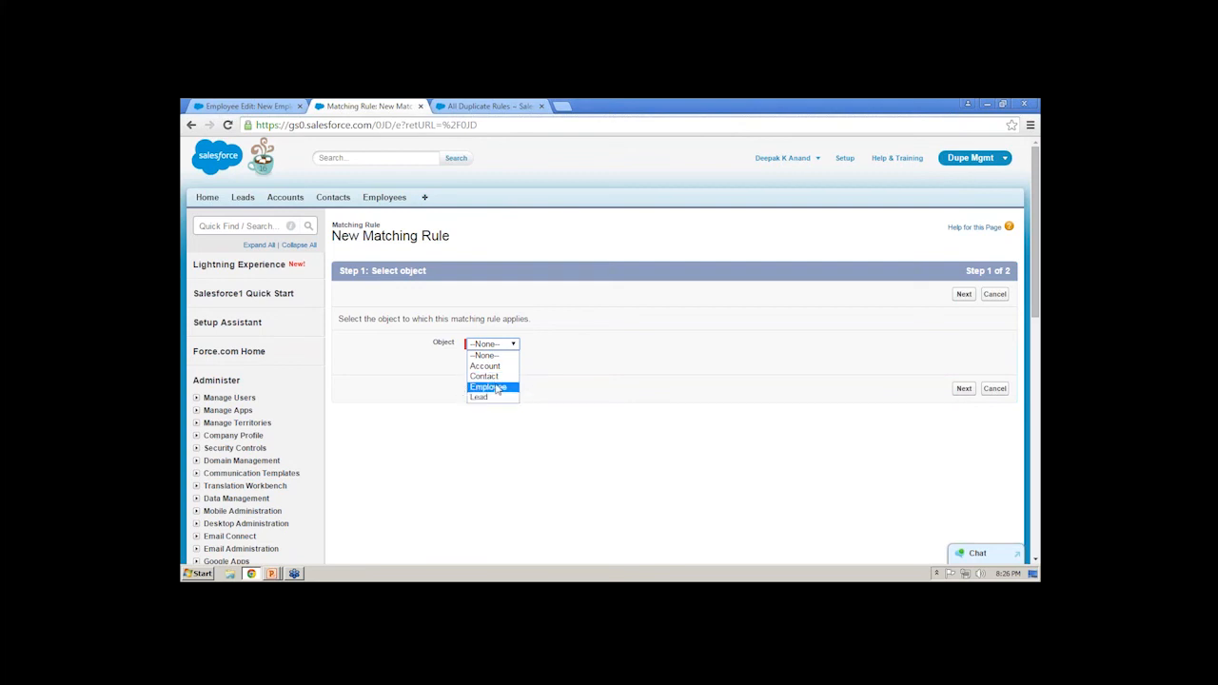
left_click(497, 387)
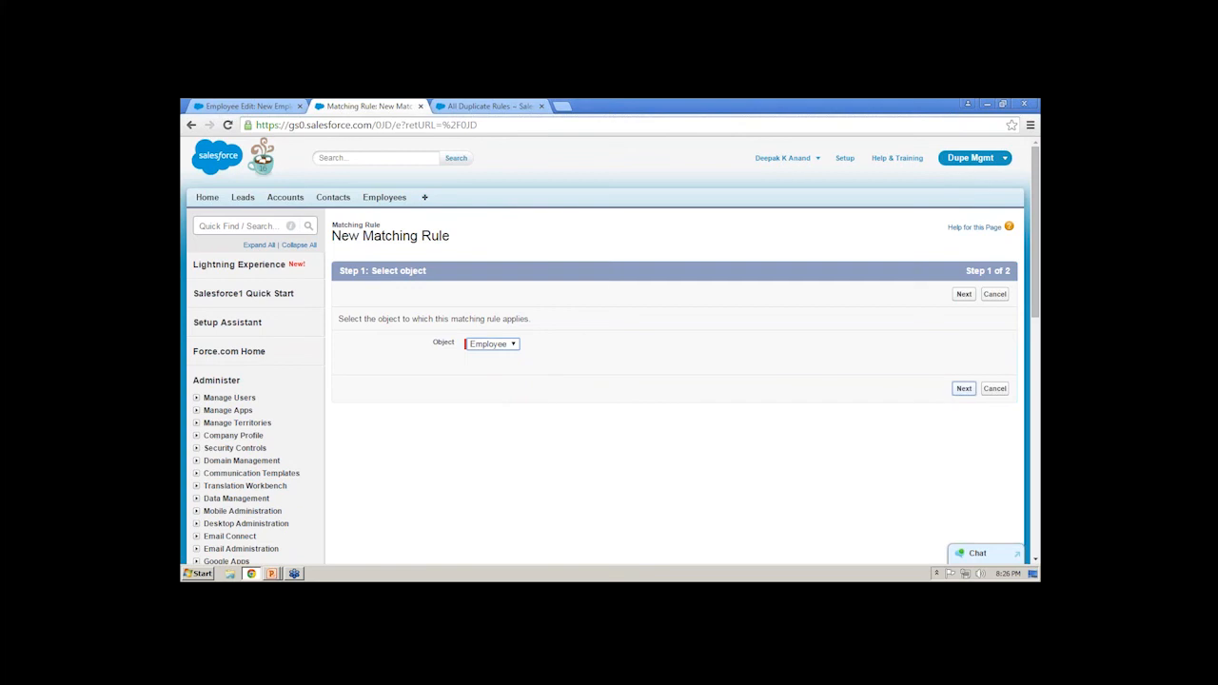
left_click(963, 389)
- Name the rule "Employee Matching Rule" and accept the unique name Employee_Matching_Rule
scroll(333, 399, "down", 2)
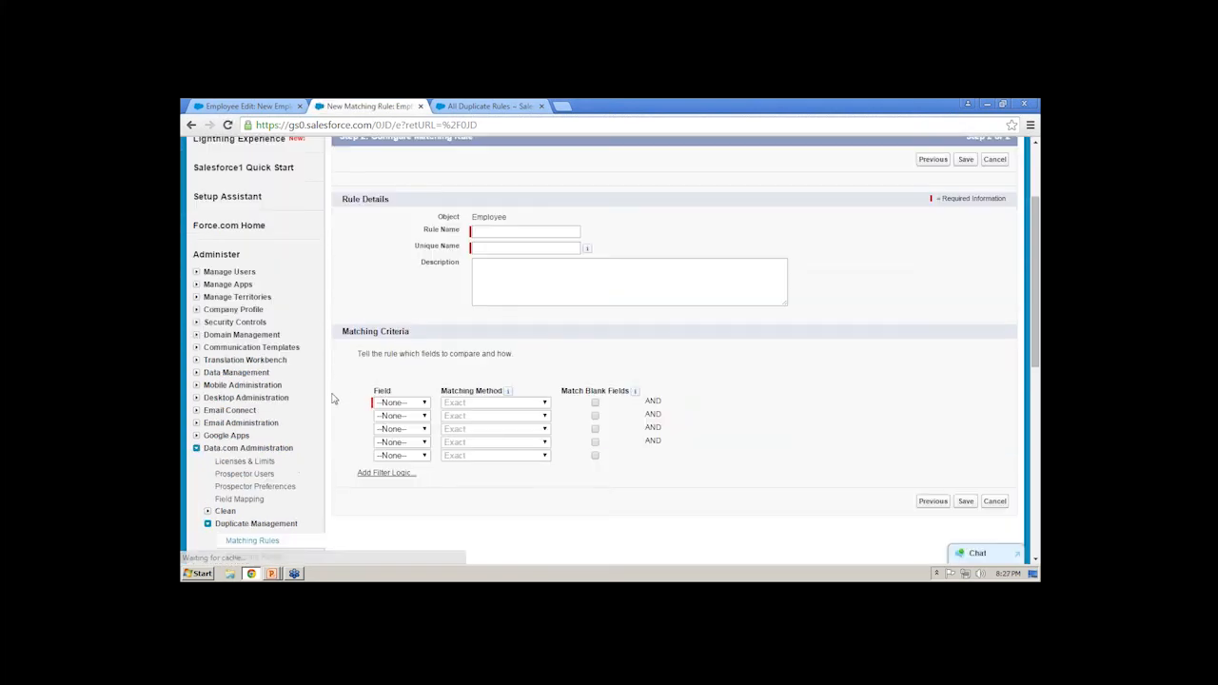
left_click(499, 229)
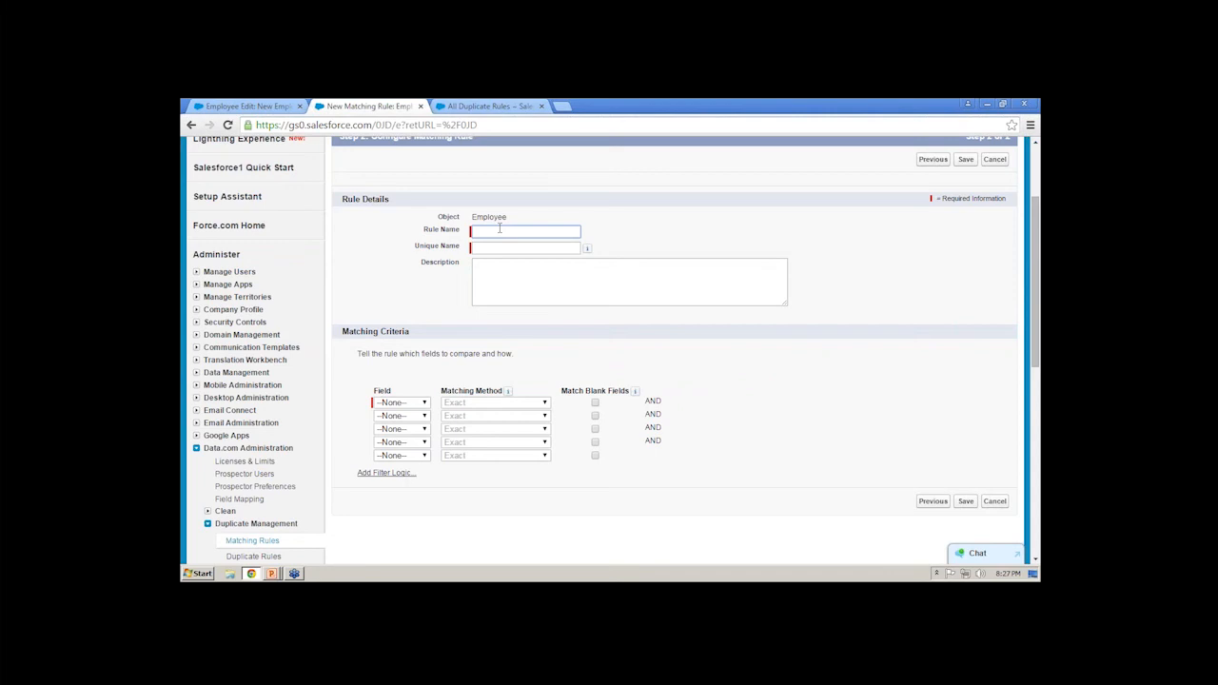
type("Employee Matching Rule")
key("Tab")
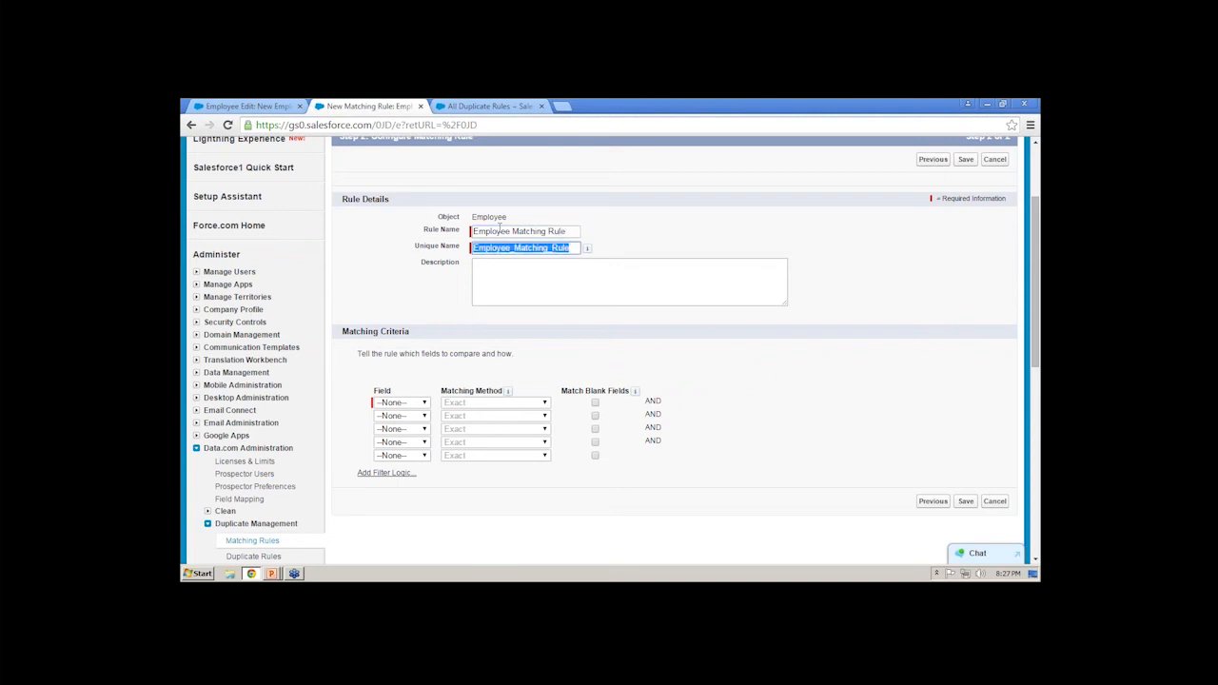
left_click(505, 274)
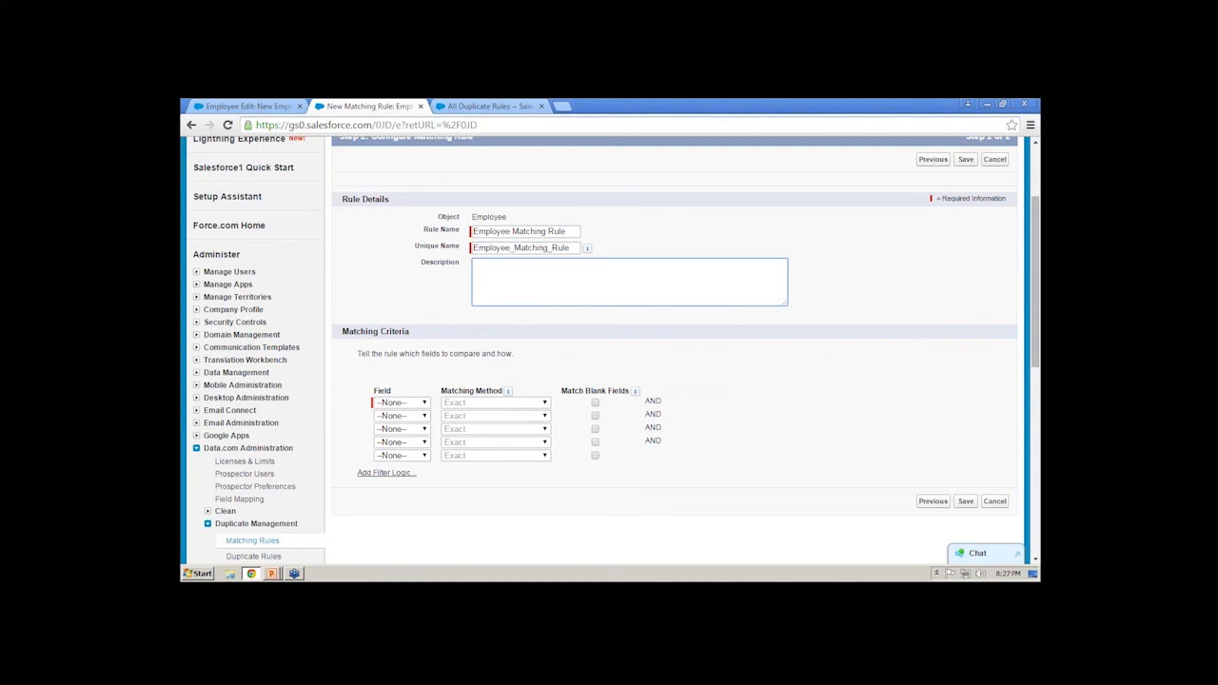
- Set the first matching criterion to the First Name field with the Fuzzy: First Name matching method
scroll(426, 287, "down", 2)
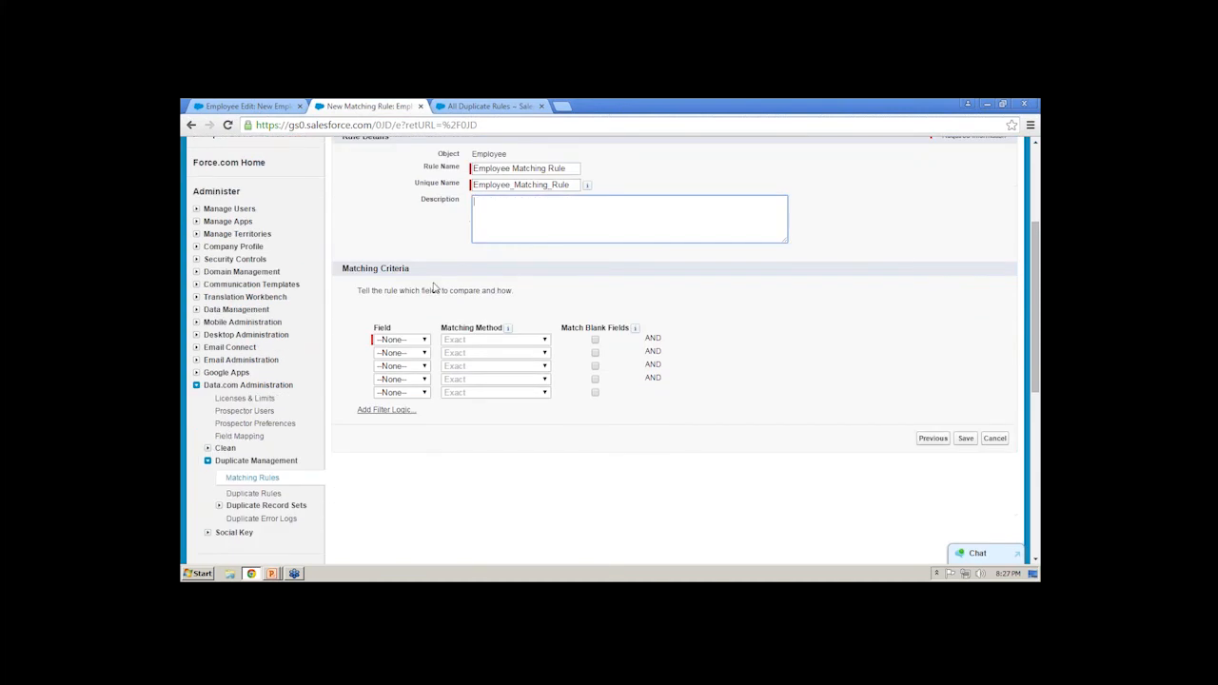
left_click(416, 342)
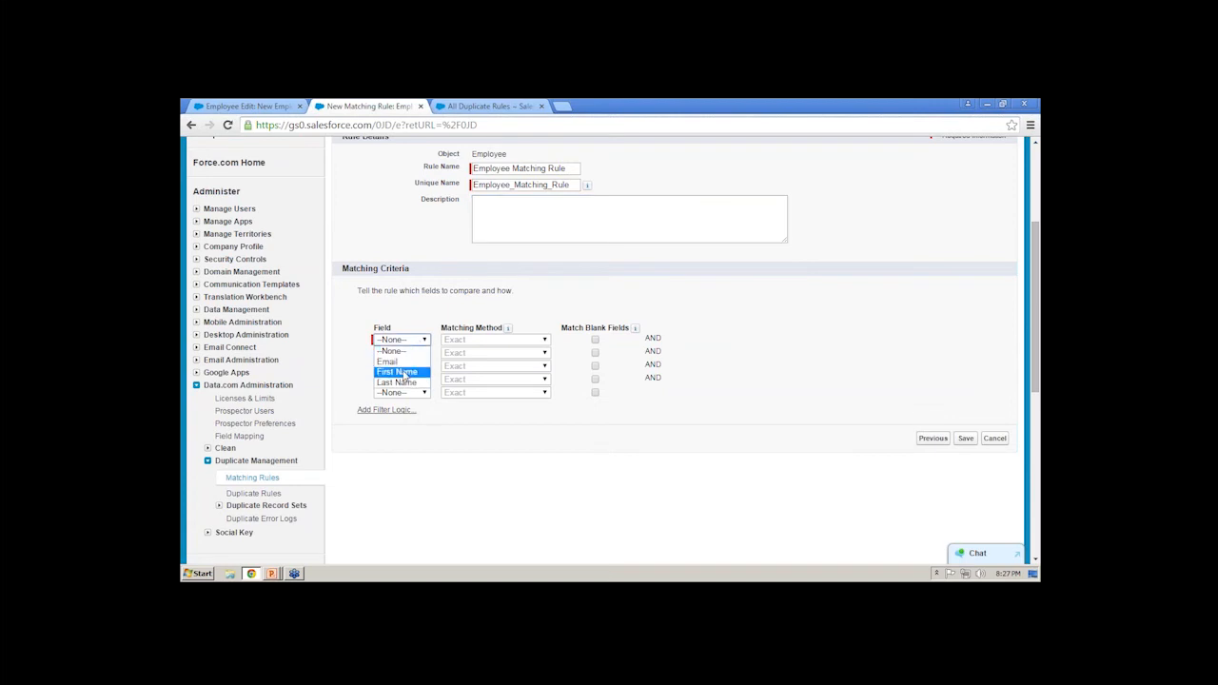
left_click(399, 373)
left_click(516, 347)
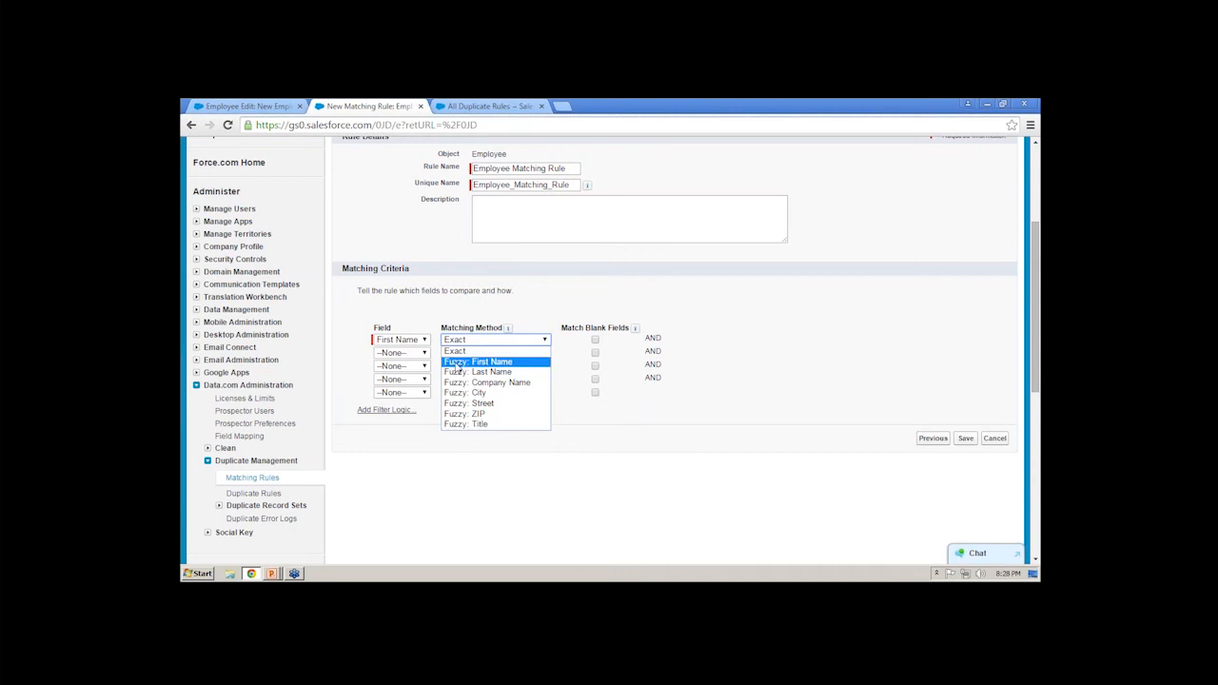
left_click(497, 365)
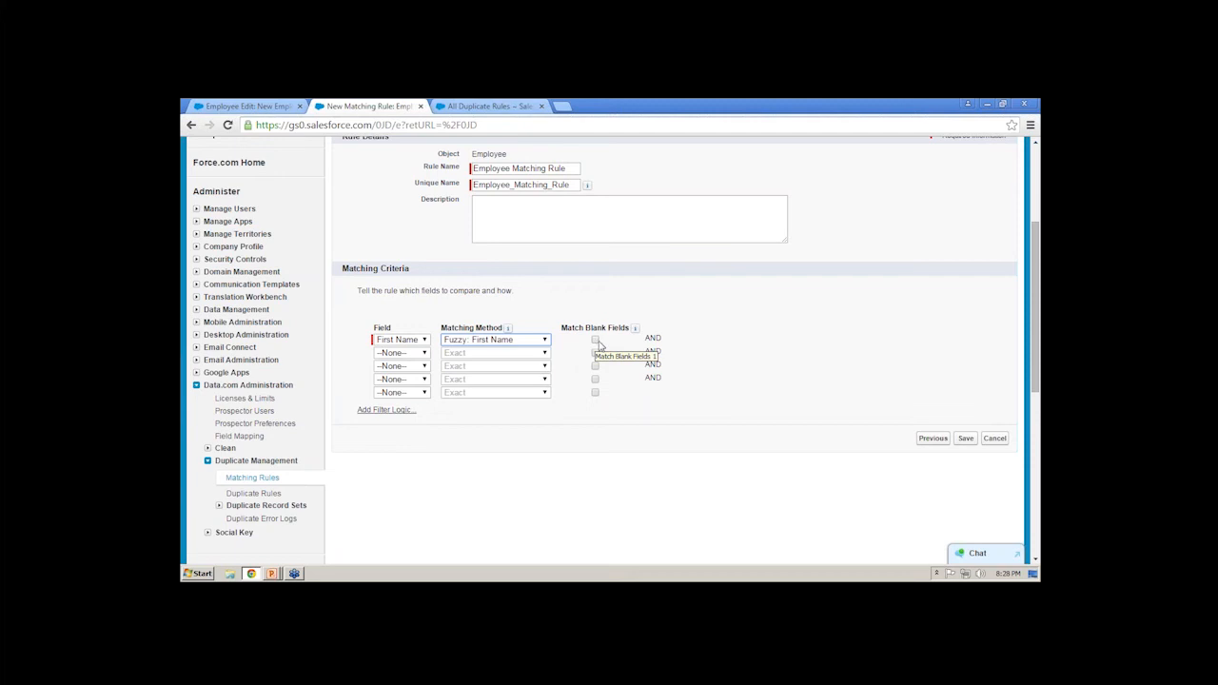
- Set the second matching criterion to the Last Name field with the Fuzzy: Last Name matching method
left_click(390, 354)
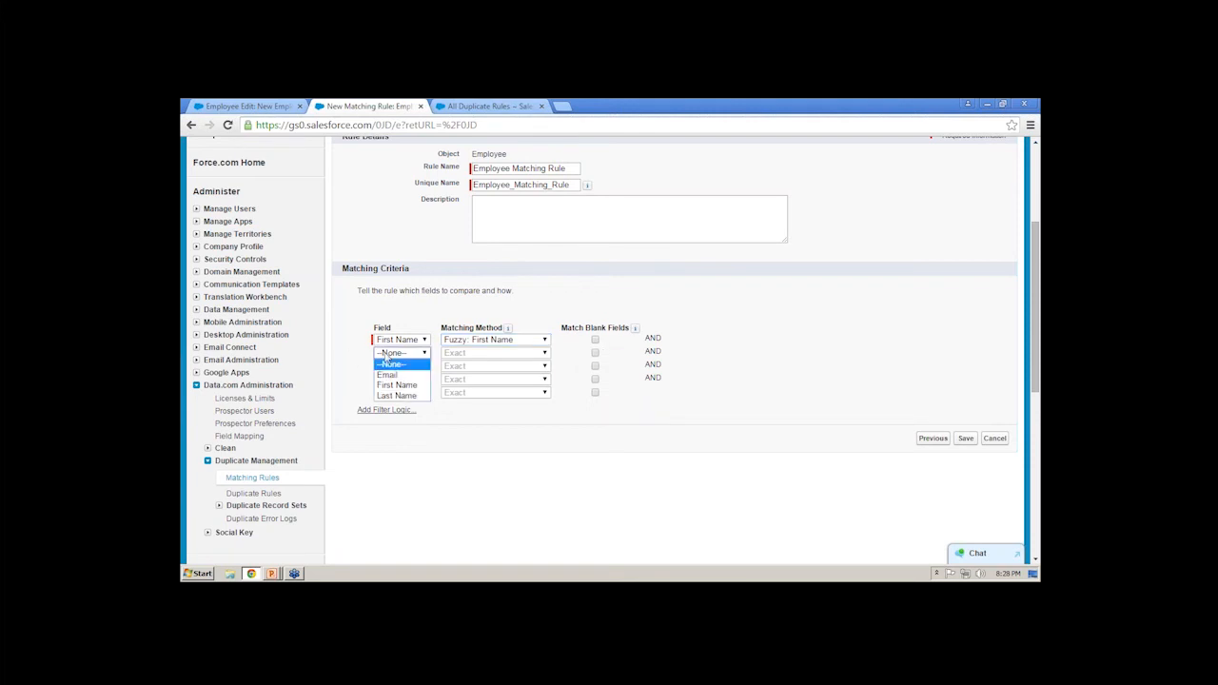
left_click(413, 396)
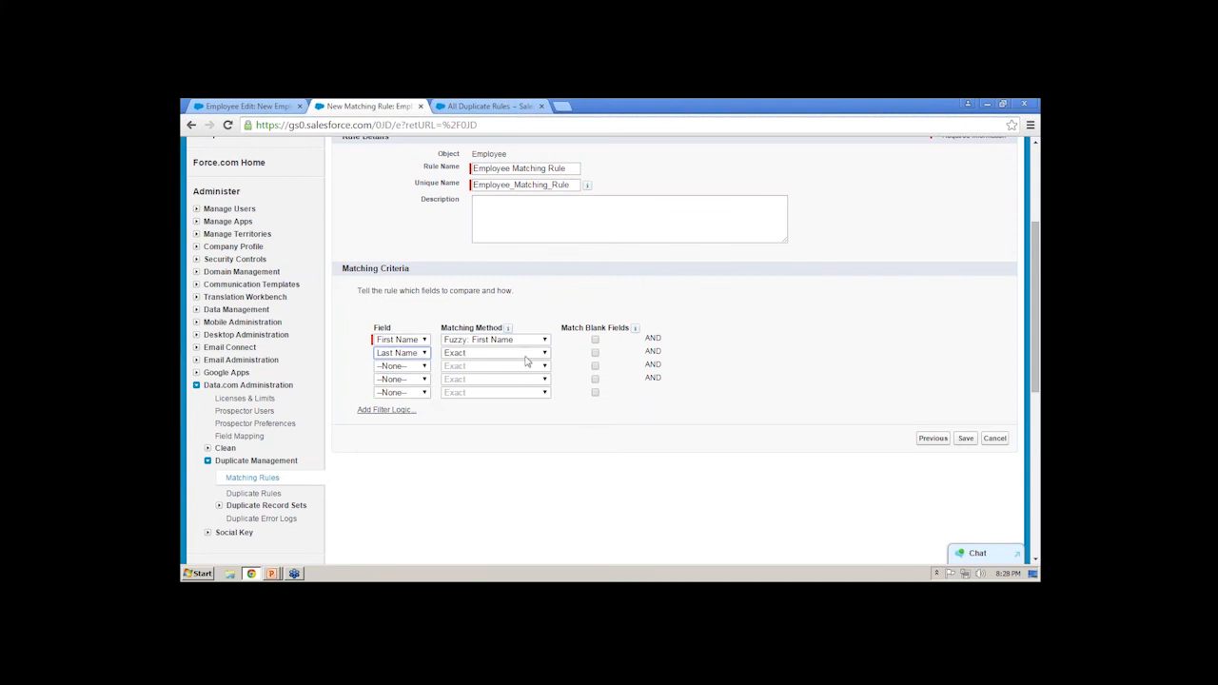
left_click(529, 353)
left_click(517, 384)
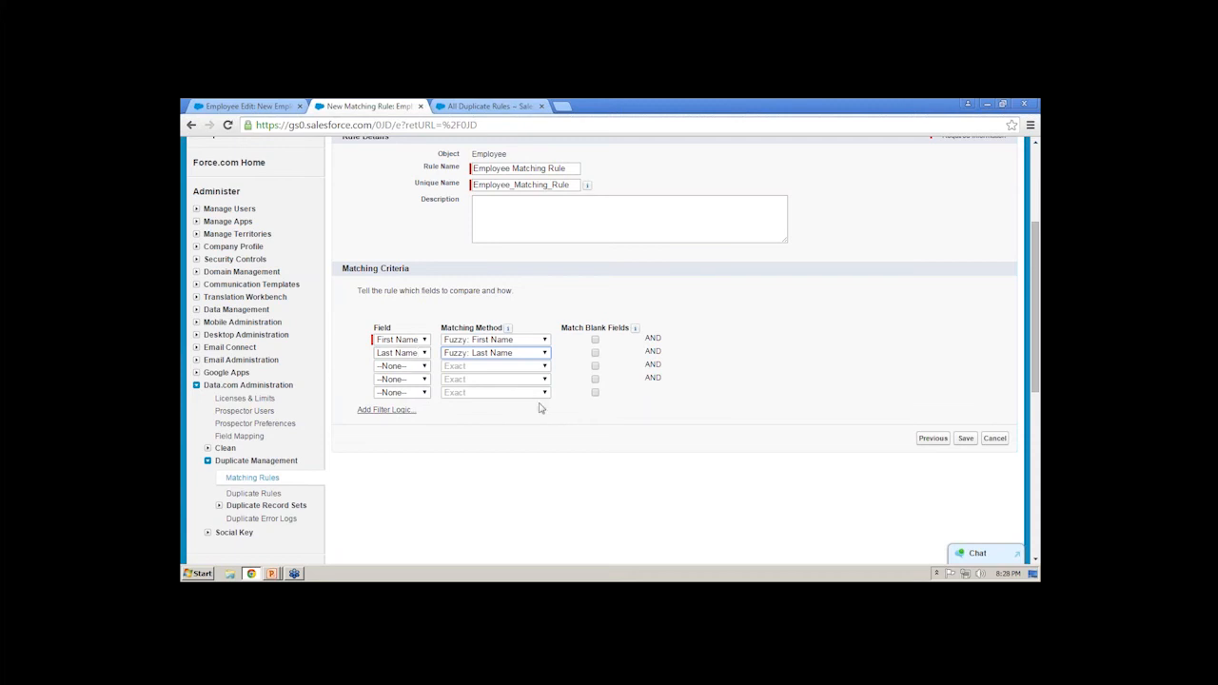
- Add filter logic to the matching criteria, trying OR between the two criteria before setting it to 1 AND 2
left_click(380, 410)
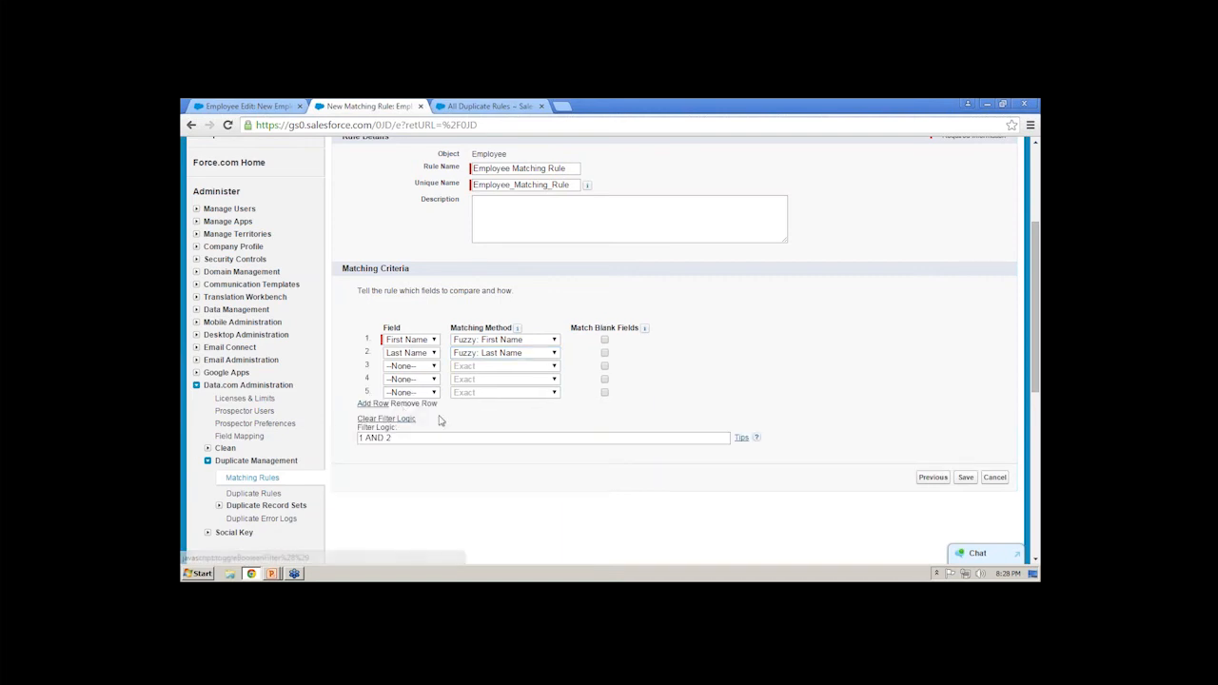
double_click(377, 438)
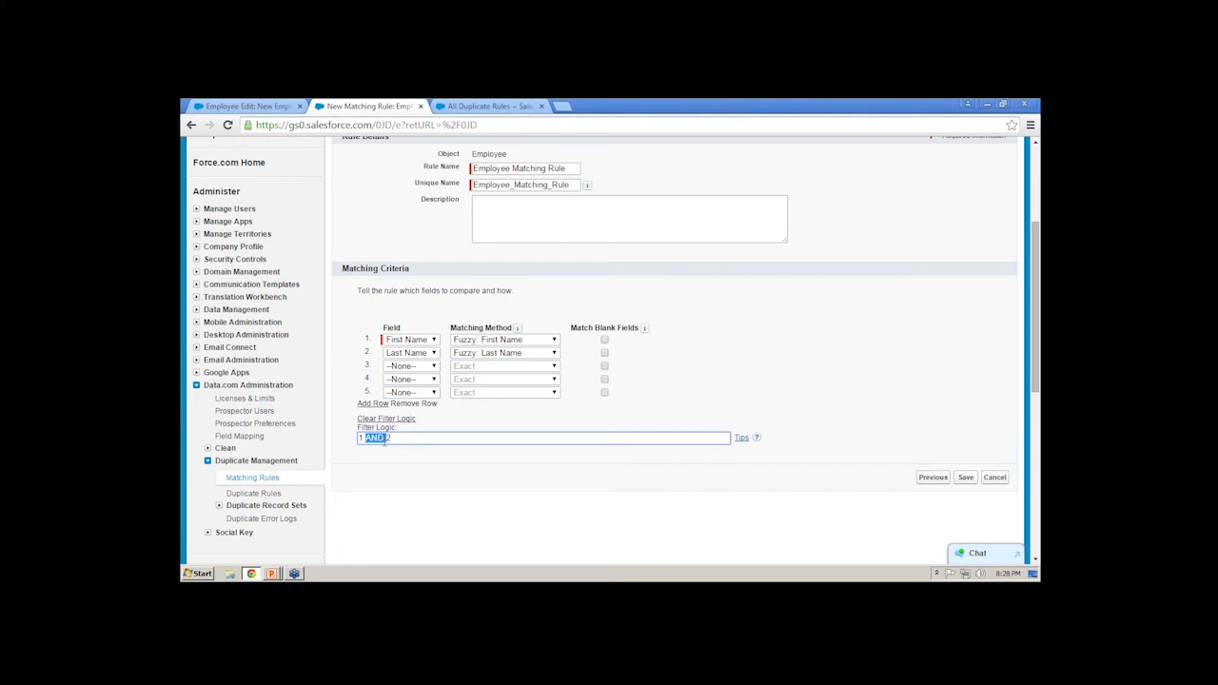
type("OR")
double_click(374, 438)
type("AND")
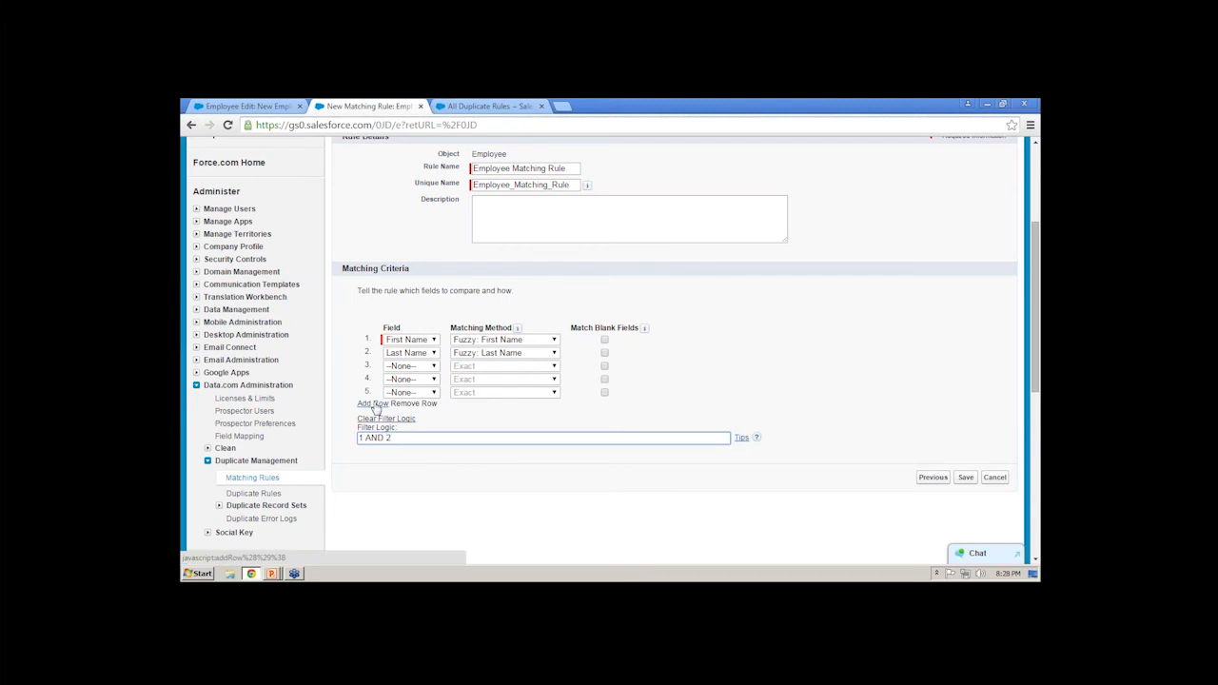
- Add five empty rows to the matching criteria to bring the list to ten rows
left_click(372, 405)
left_click(372, 417)
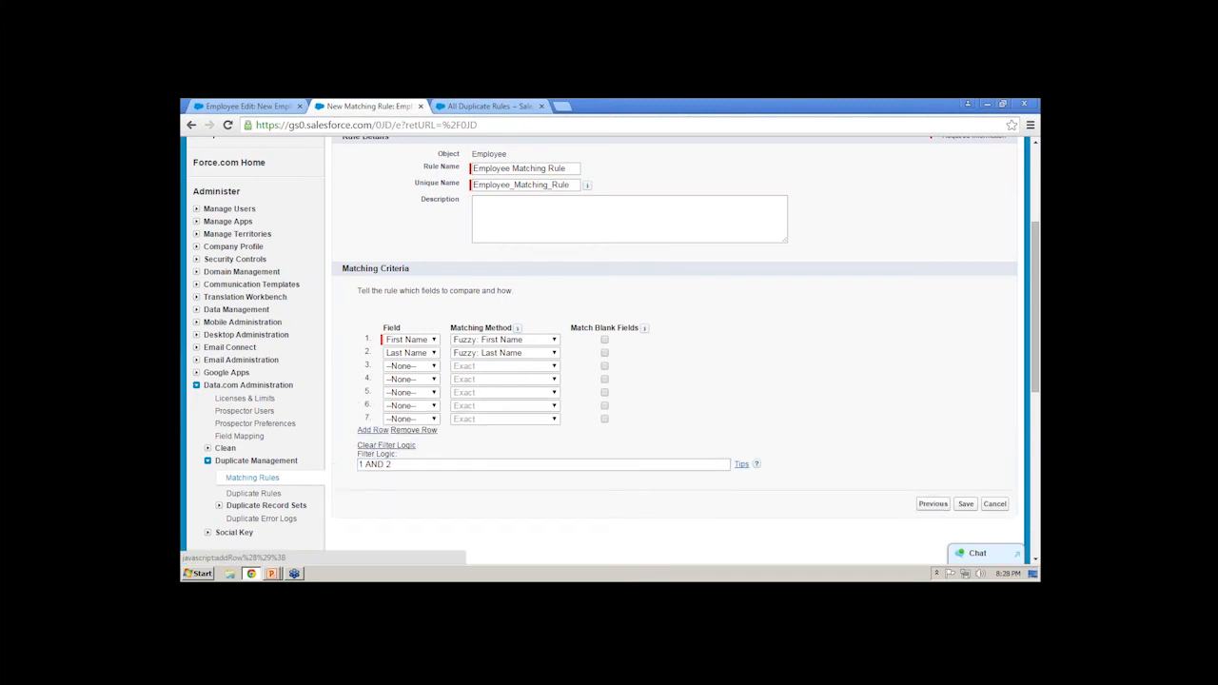
left_click(372, 429)
left_click(374, 442)
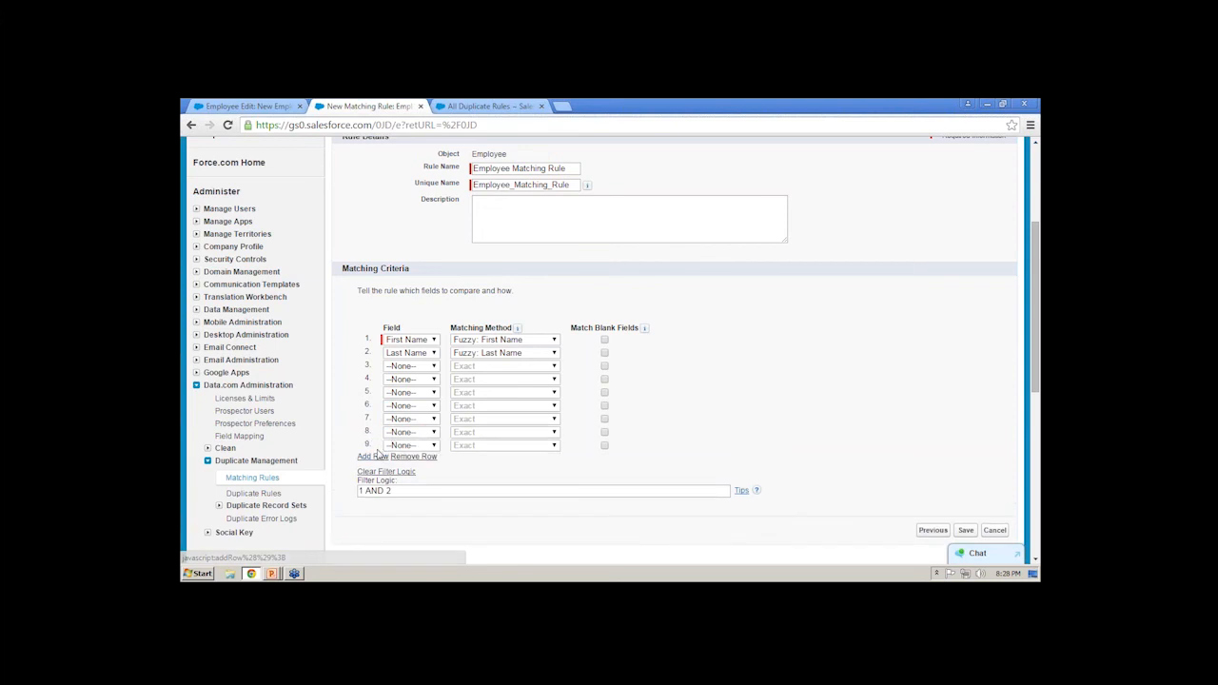
left_click(374, 456)
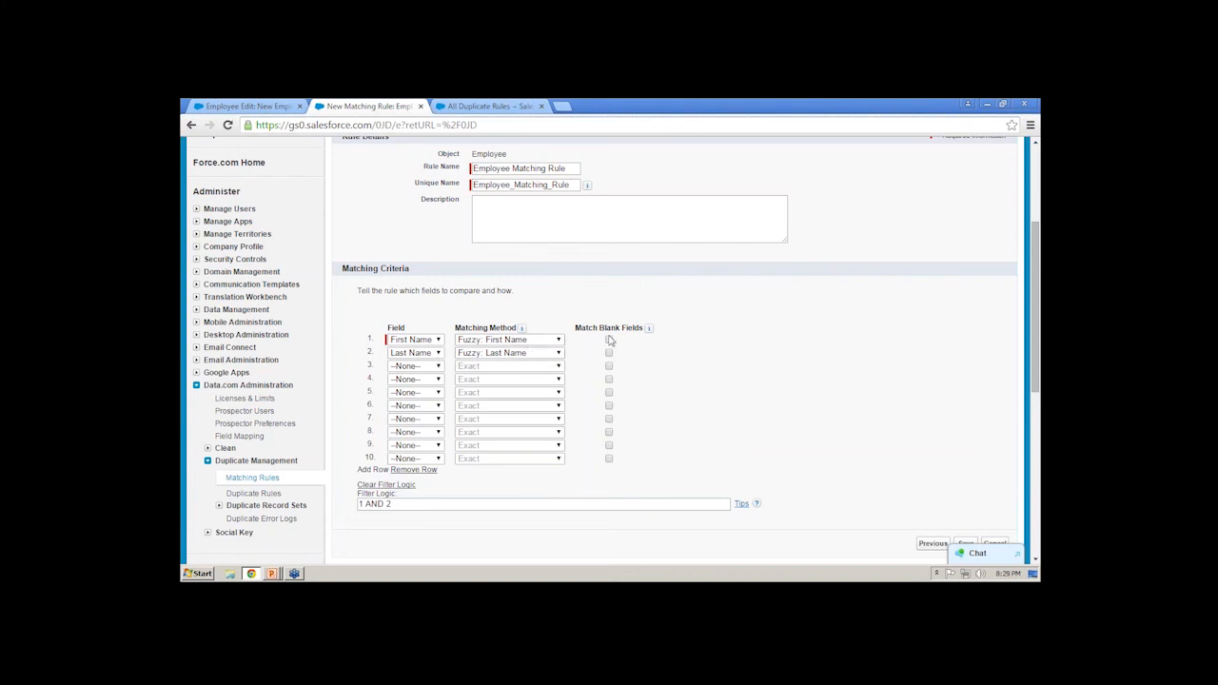
- Save the matching rule and highlight the matching criteria in its details
scroll(612, 341, "down", 3)
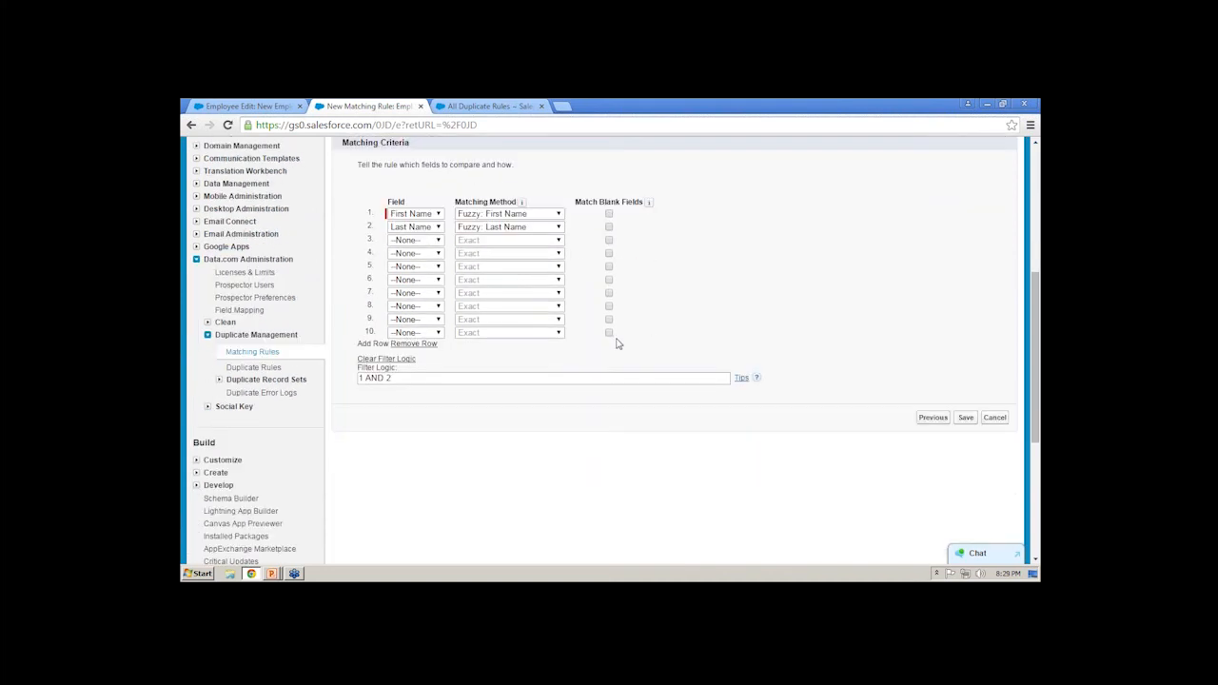
left_click(966, 417)
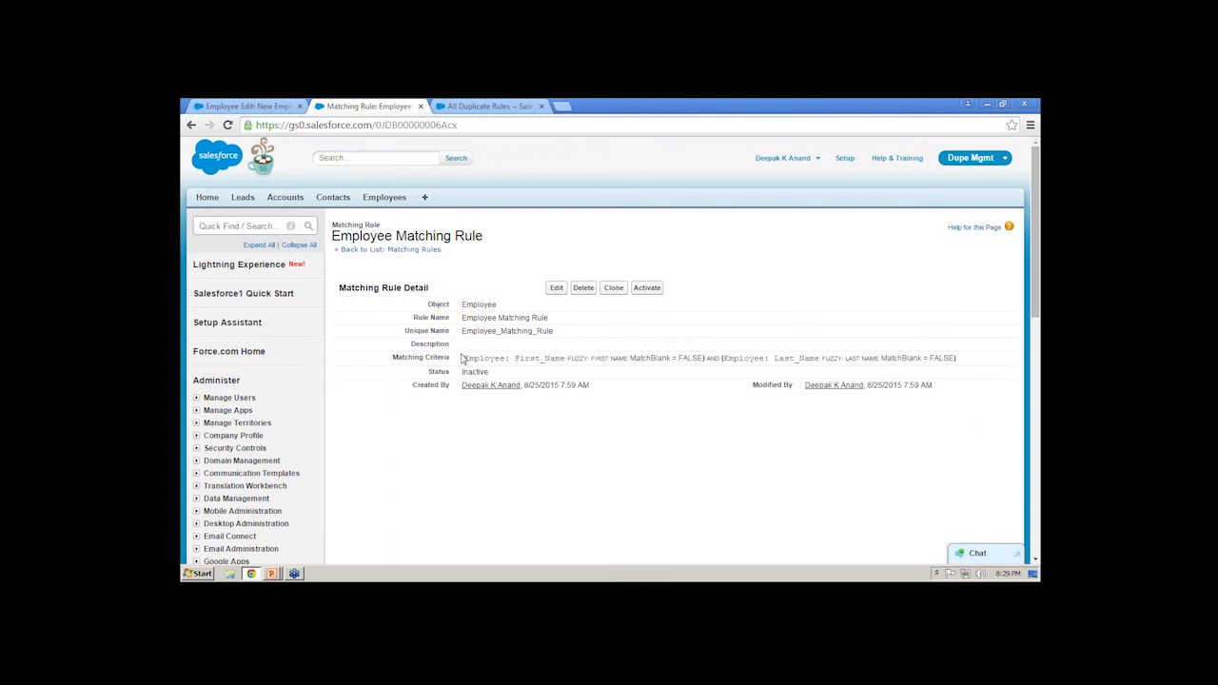
left_click_drag(462, 357, 954, 361)
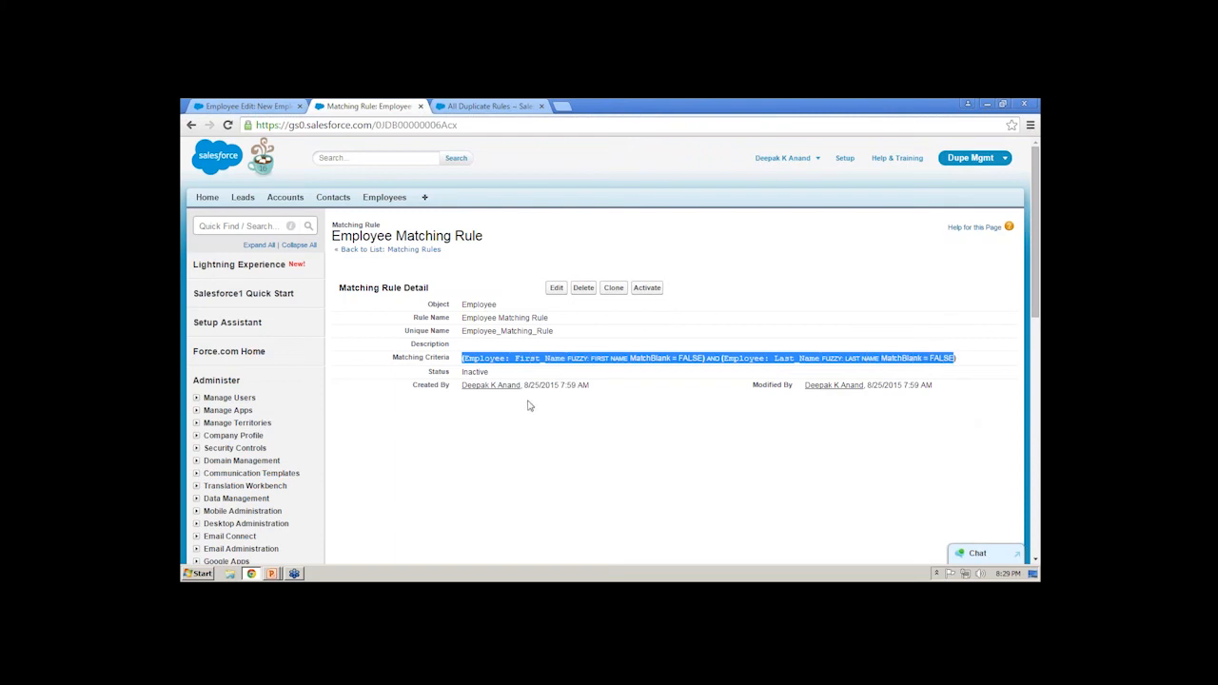
- Go to Duplicate Rules under Duplicate Management and start a new duplicate rule for the Employee object
scroll(528, 406, "down", 5)
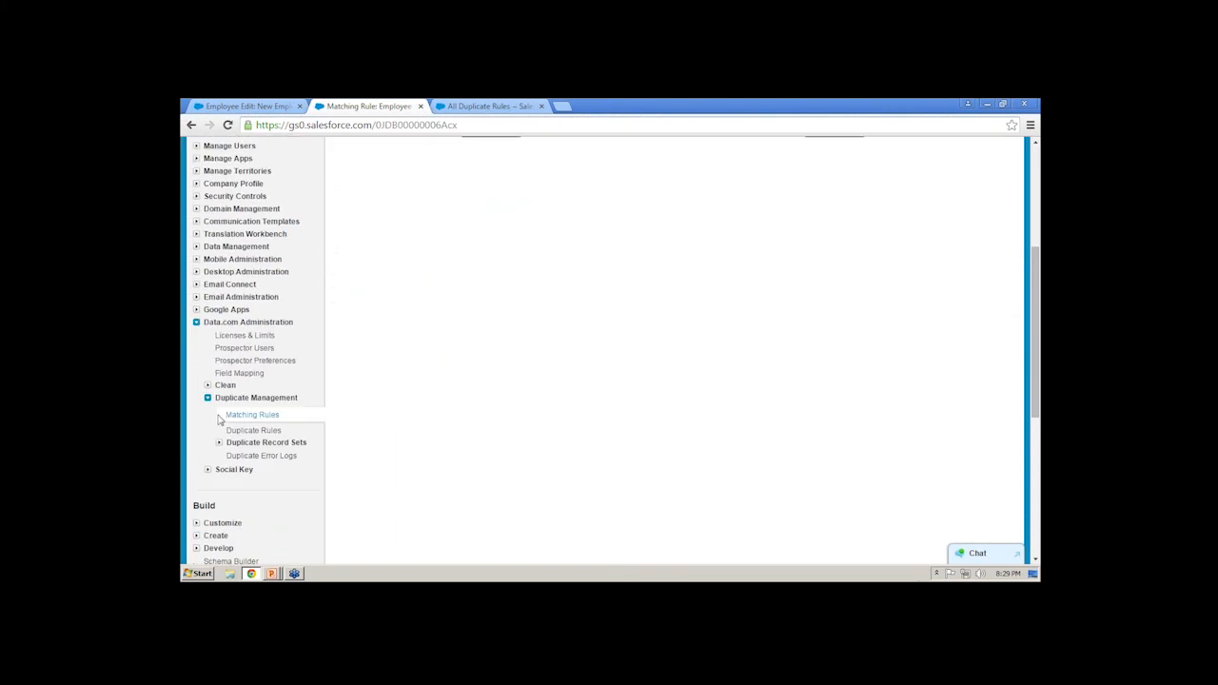
left_click(251, 430)
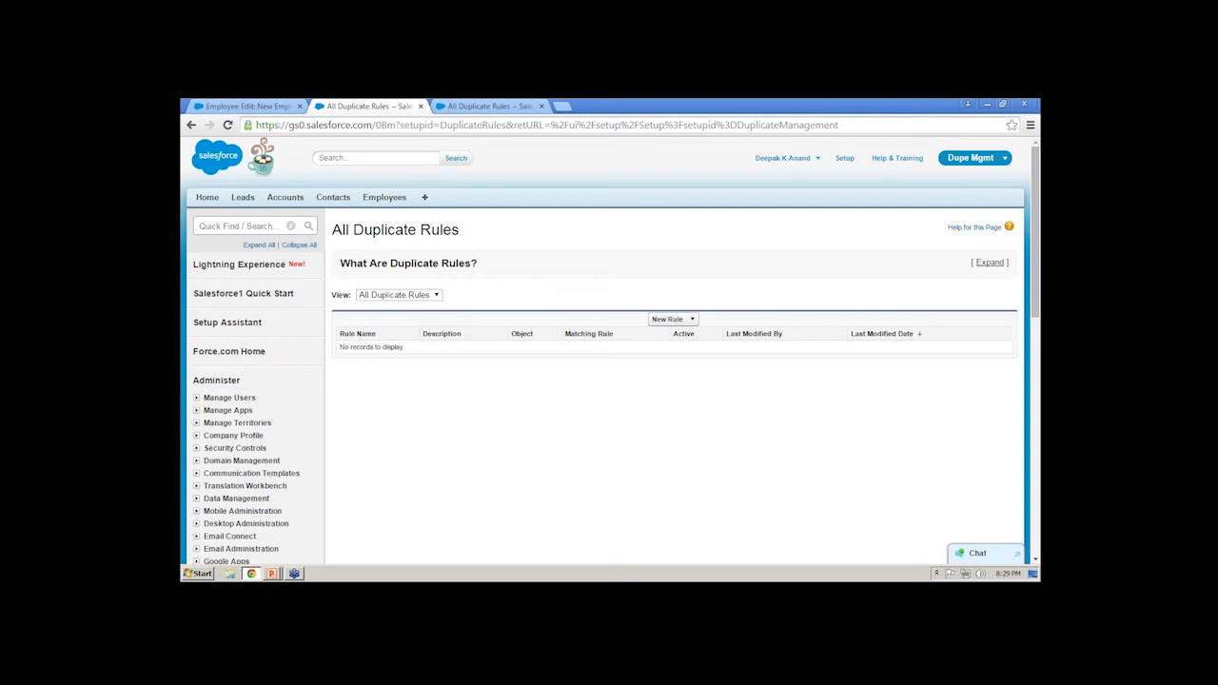
left_click(694, 320)
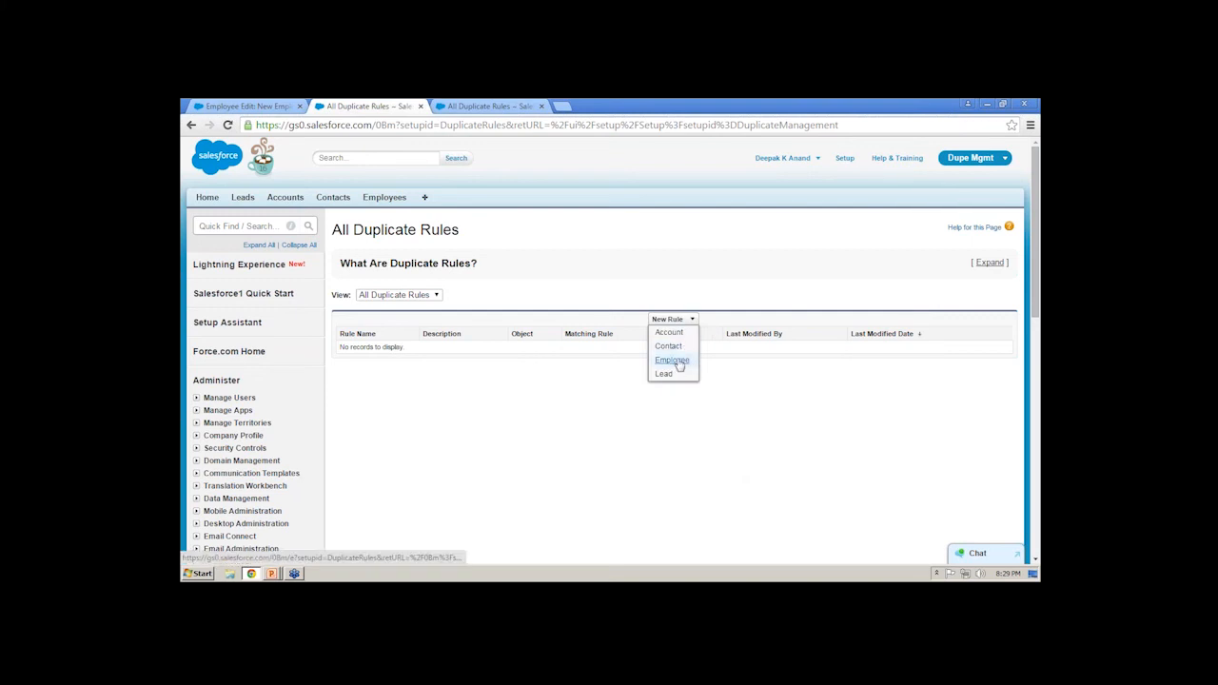
left_click(672, 361)
scroll(669, 367, "down", 3)
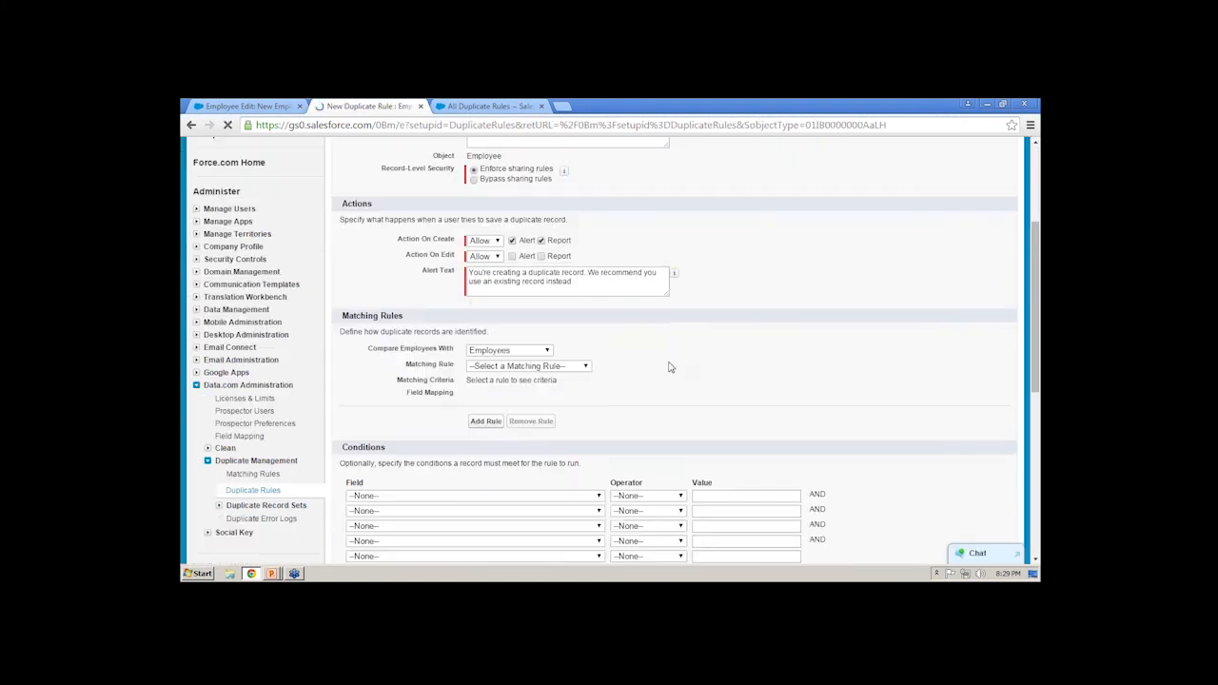
scroll(669, 367, "up", 3)
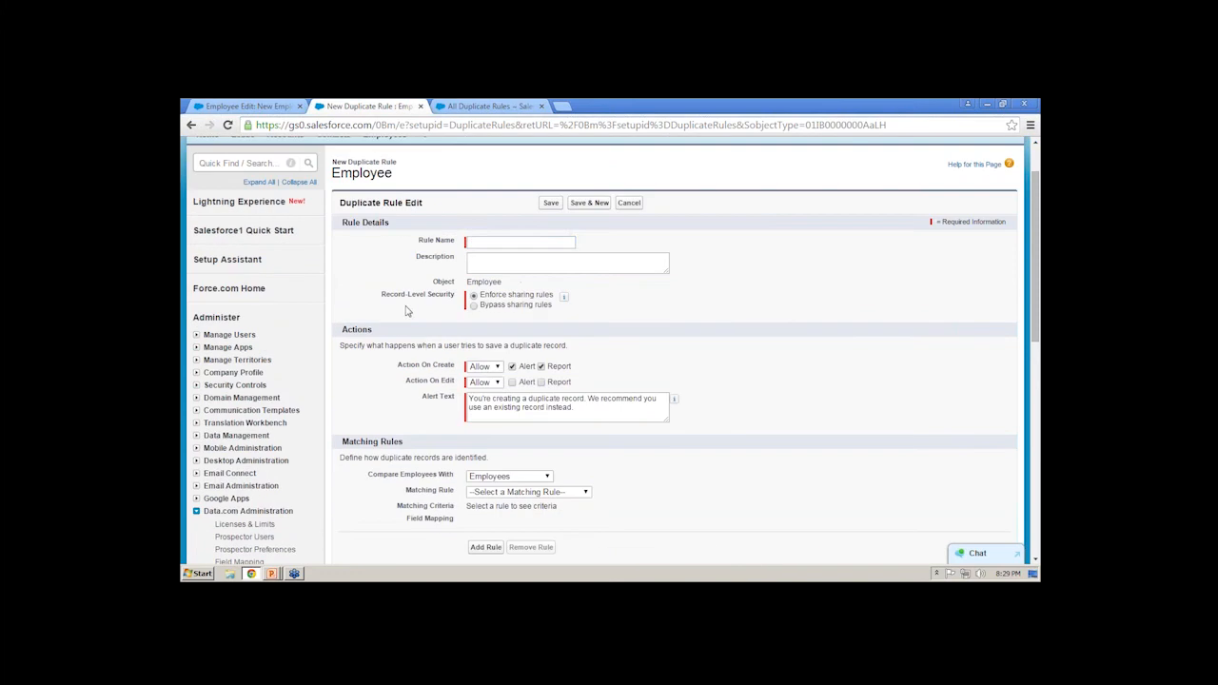
- Name the duplicate rule "Employee Duplicate Rule" and leave its description empty
left_click(517, 243)
type("Employee ")
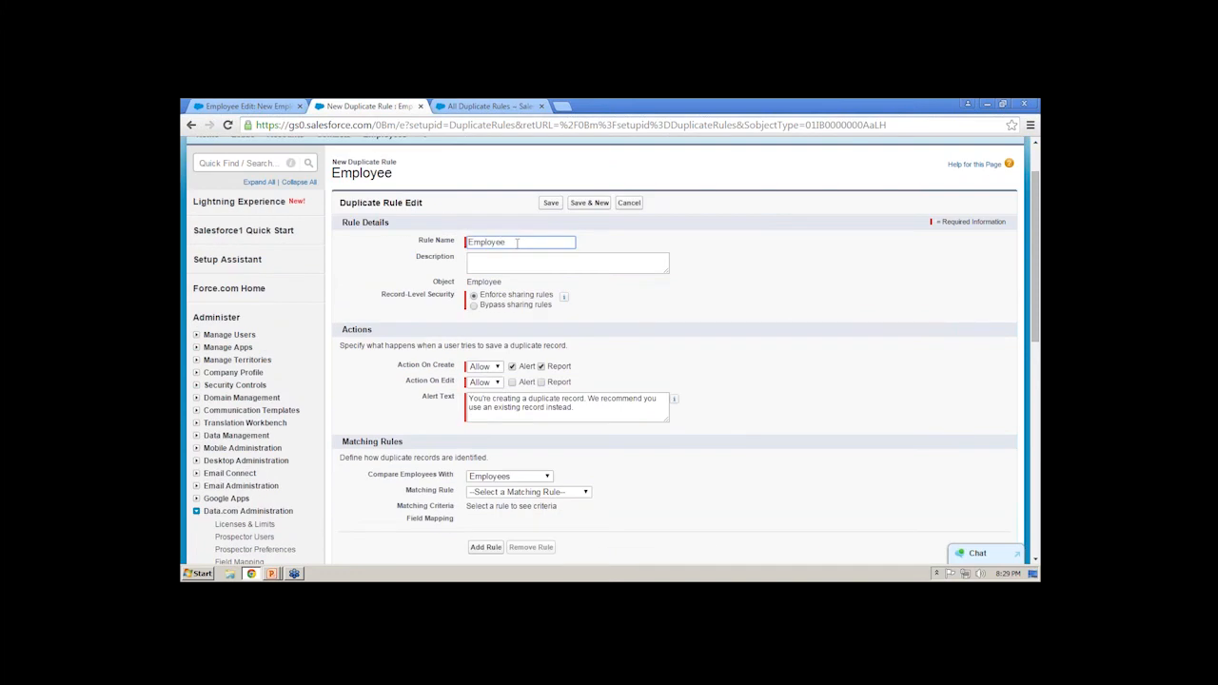
type("Duplicate Rule")
key("Tab")
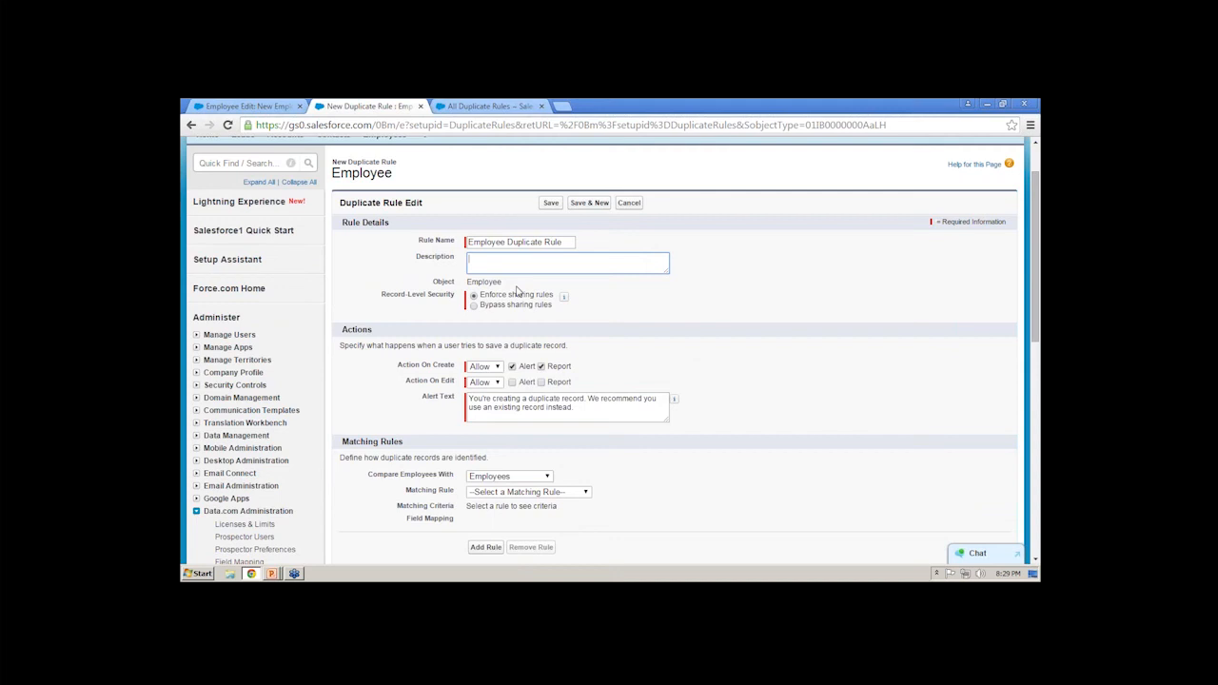
- Highlight the Record-Level Security setting and switch it to Bypass sharing rules
left_click(414, 297)
triple_click(443, 295)
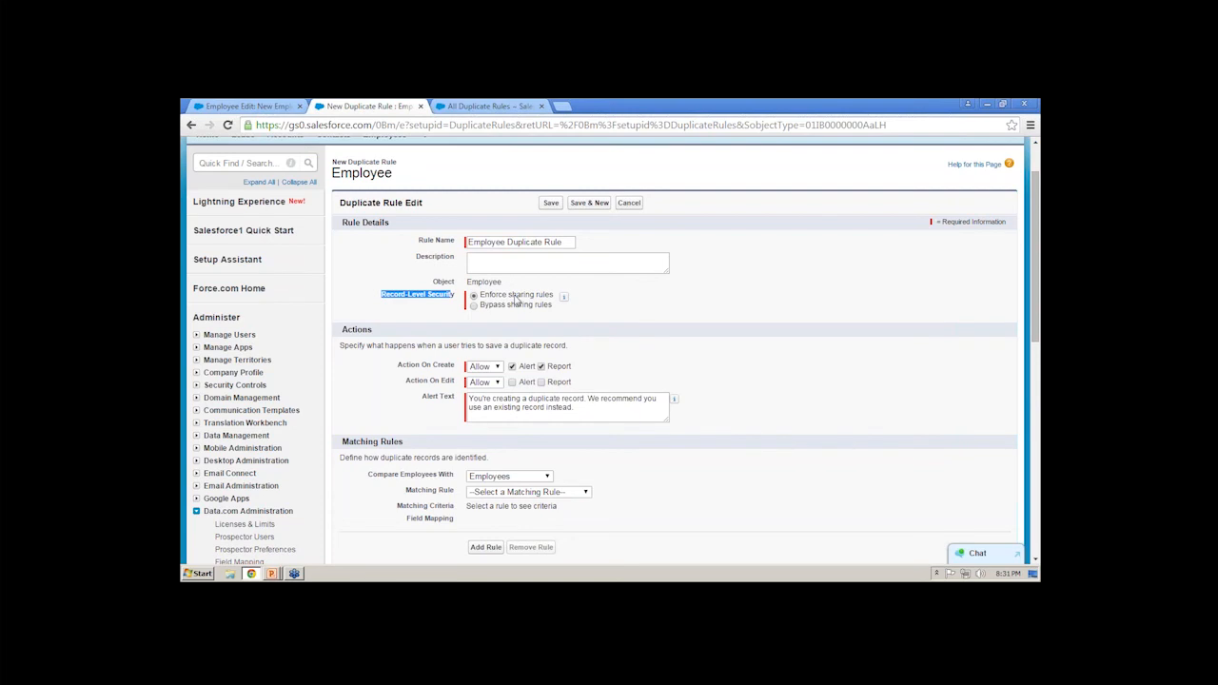
left_click(504, 311)
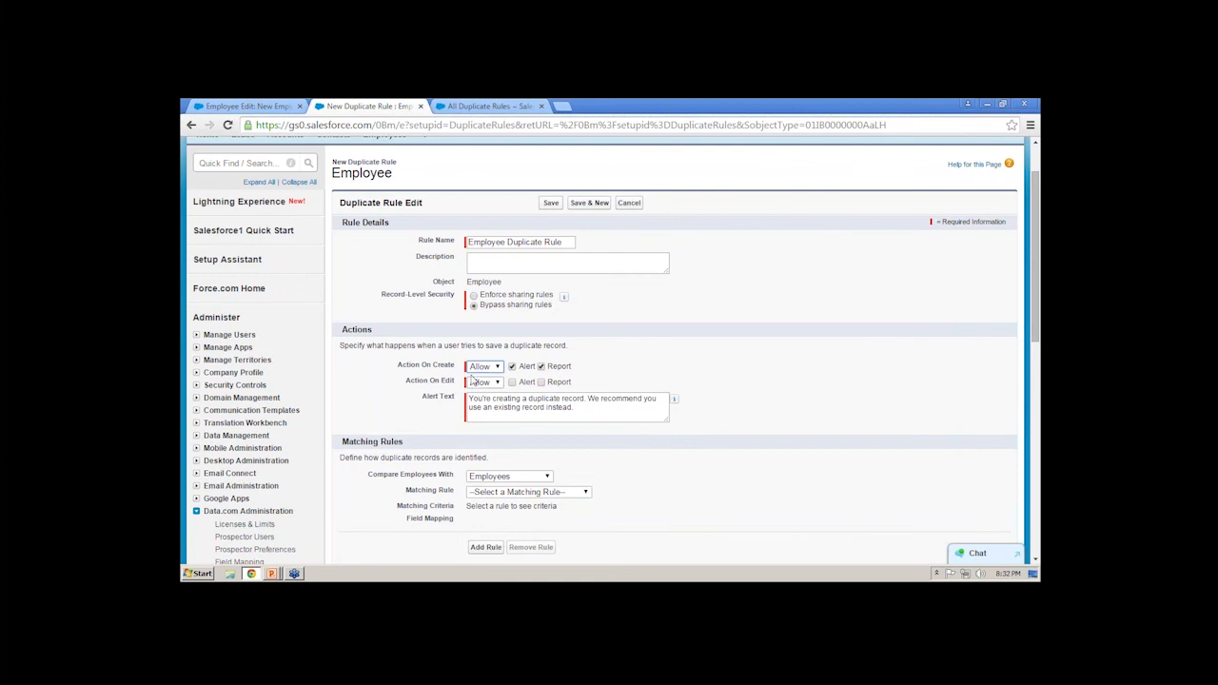
- Set both Action On Create and Action On Edit to Block, and highlight the default alert text
left_click(481, 368)
left_click(482, 391)
left_click(489, 367)
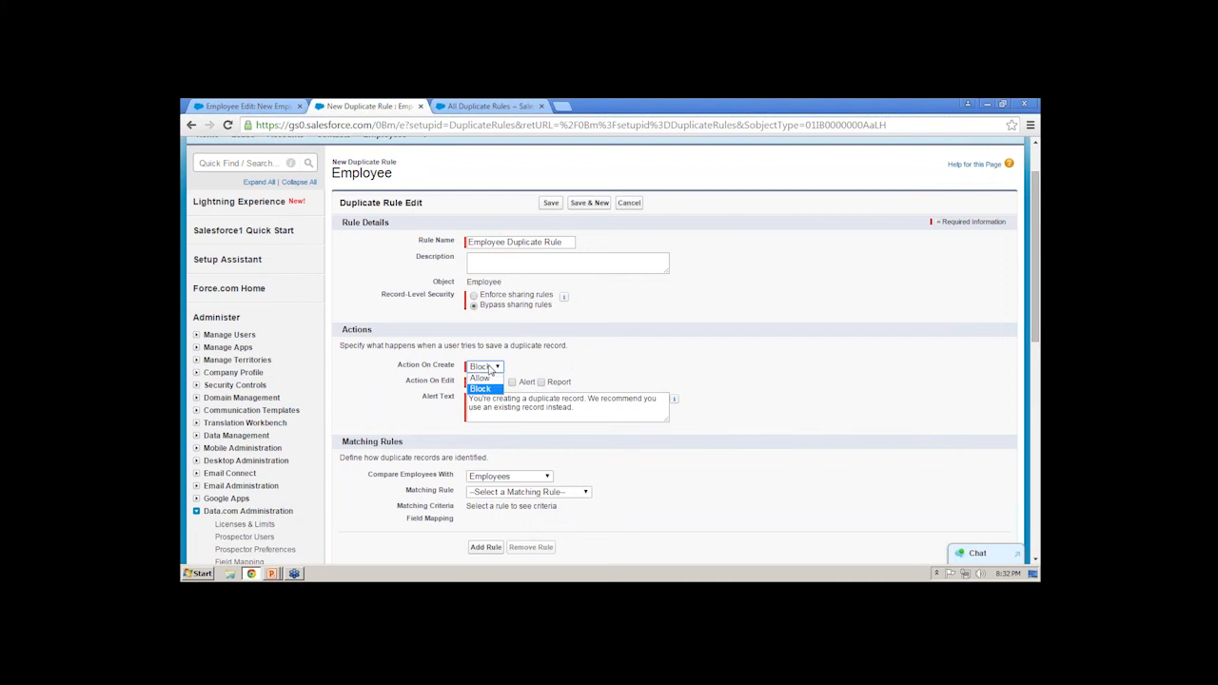
left_click(488, 388)
left_click(476, 383)
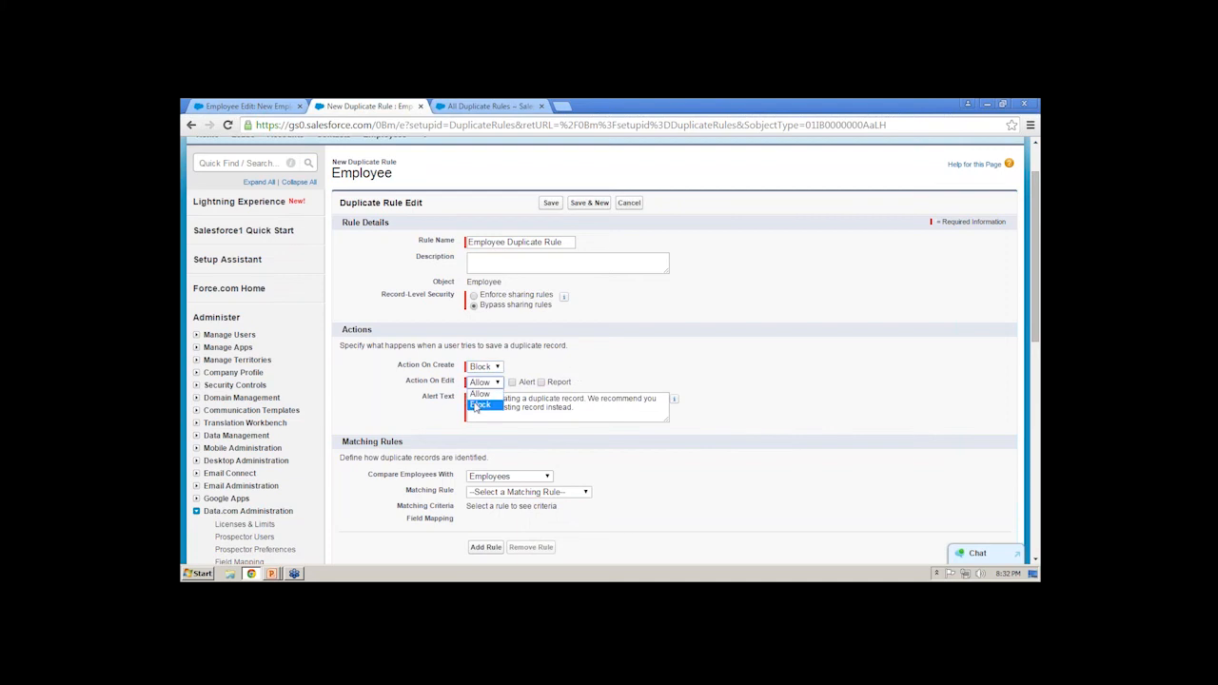
left_click(477, 406)
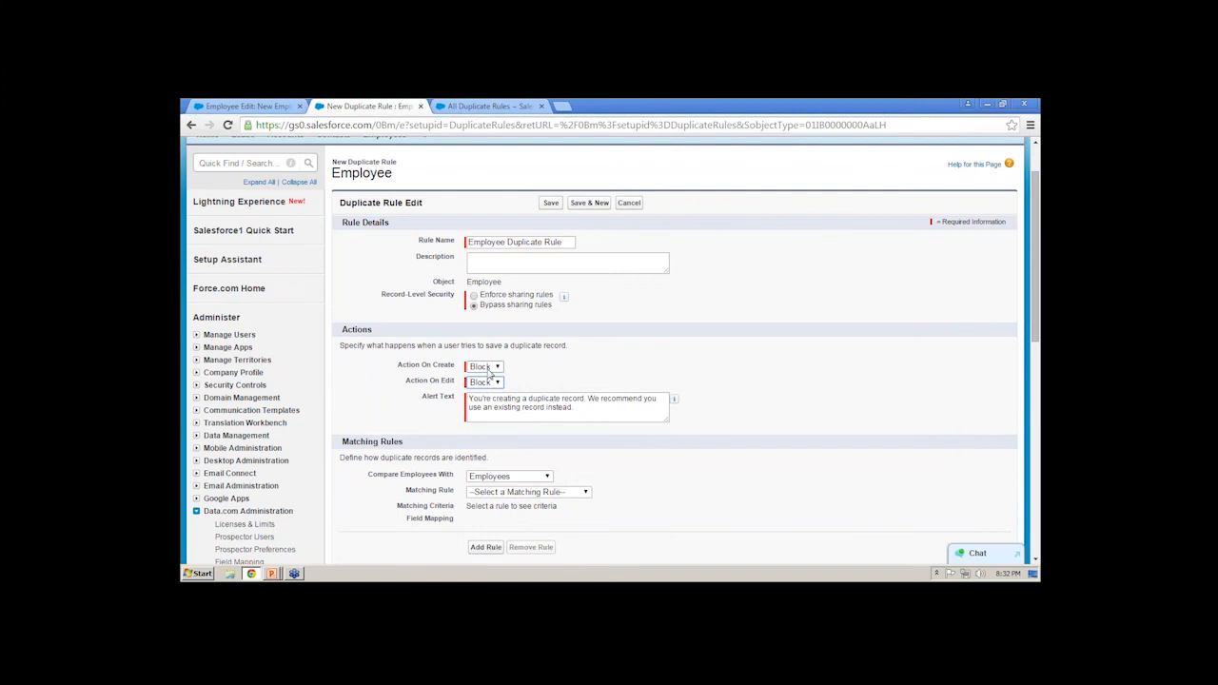
left_click(588, 405)
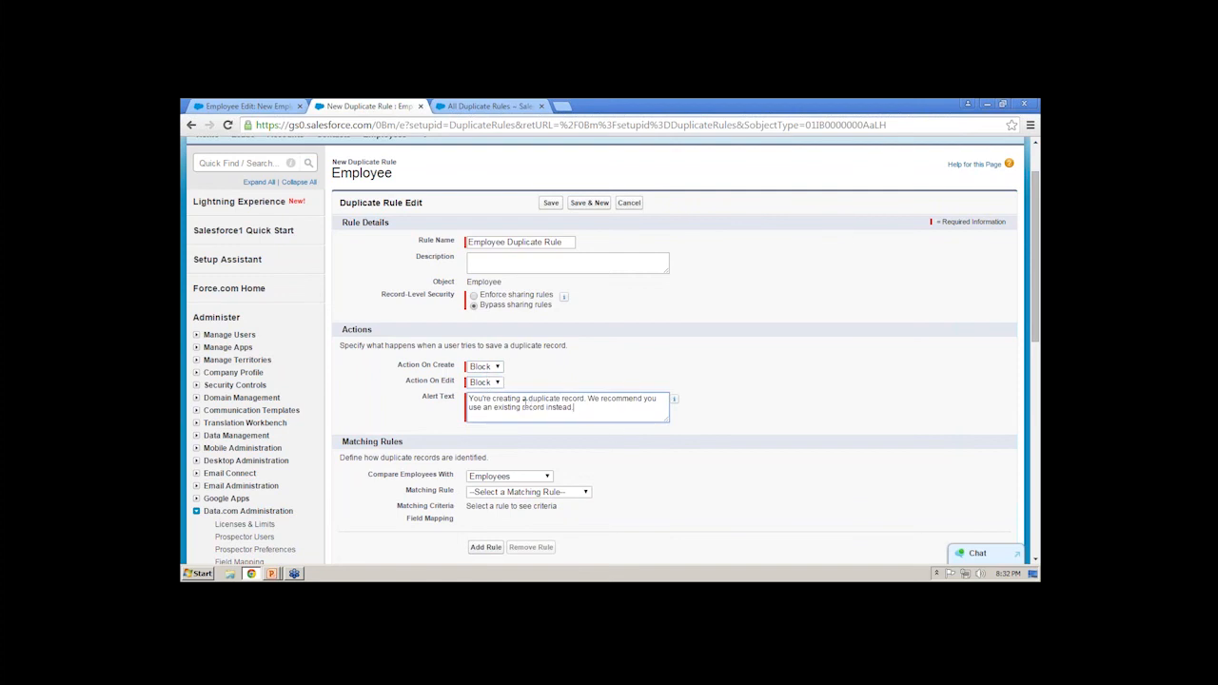
left_click_drag(525, 404, 465, 398)
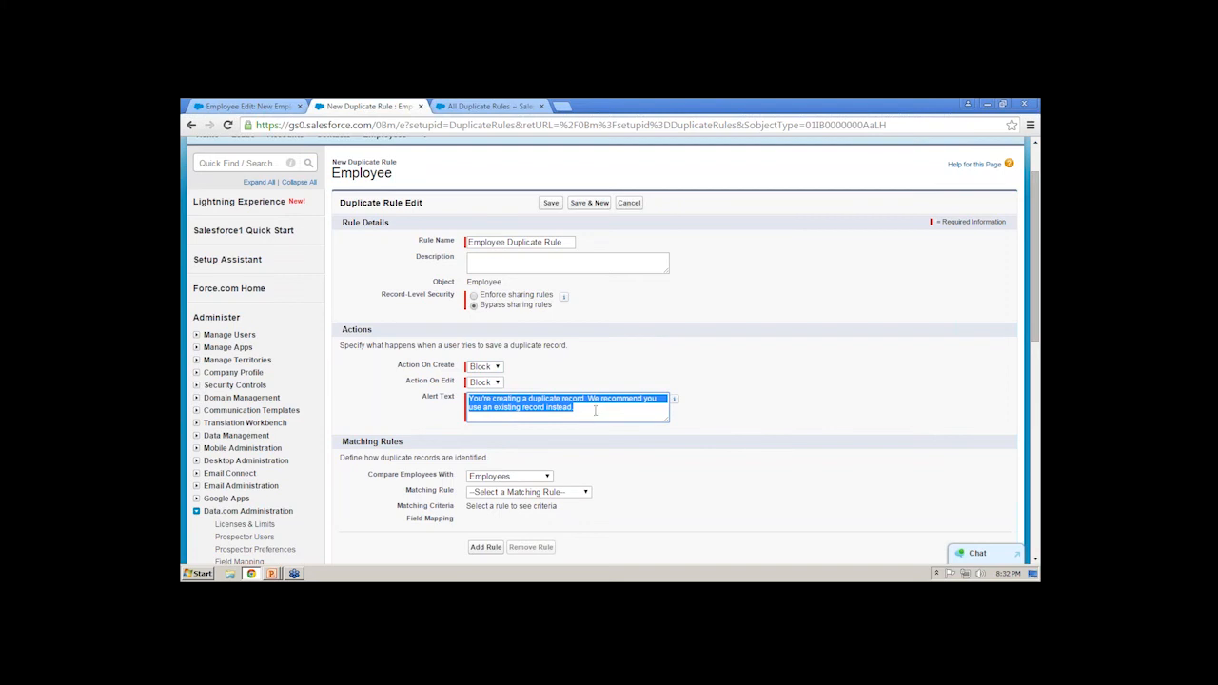
- Try comparing Employees with Contacts, view the field mapping for the Standard Contact Matching Rule and cancel the mapping
scroll(557, 411, "down", 3)
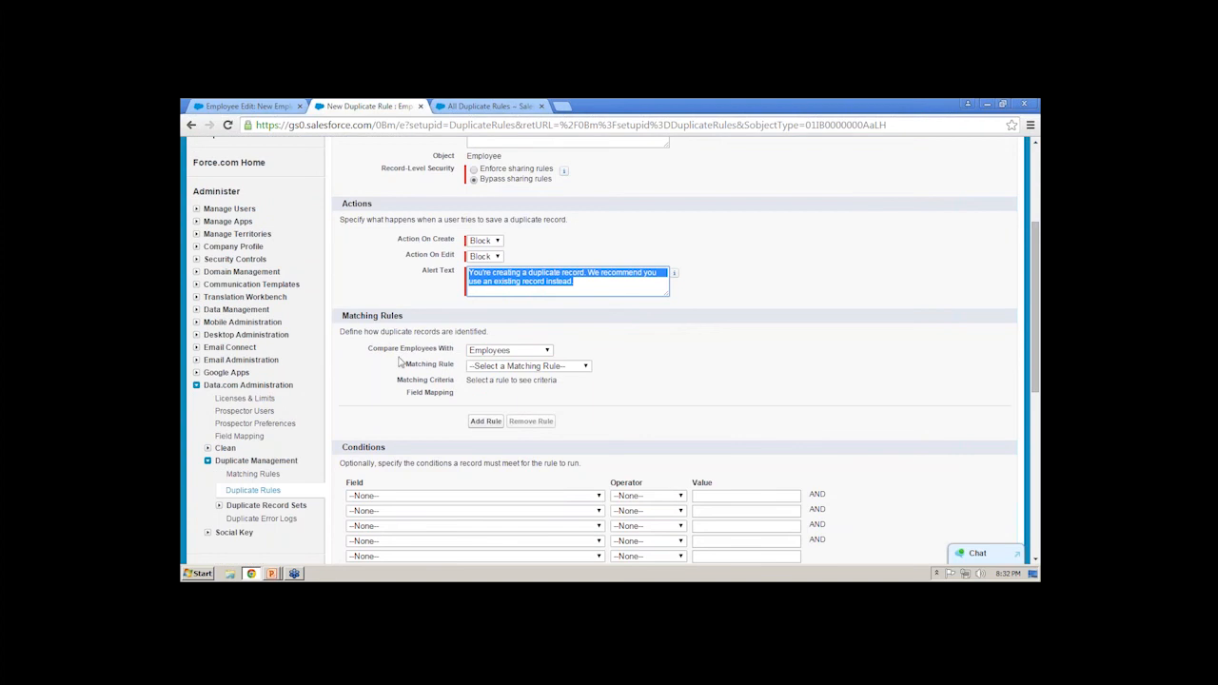
left_click(493, 353)
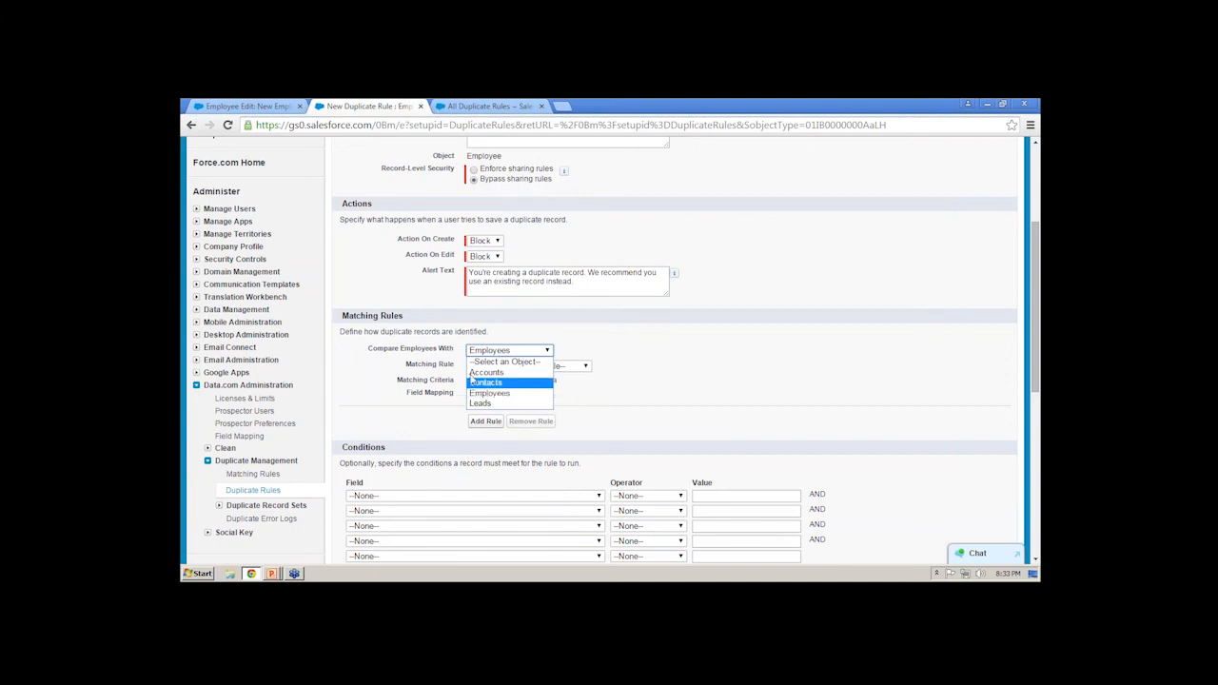
left_click(481, 384)
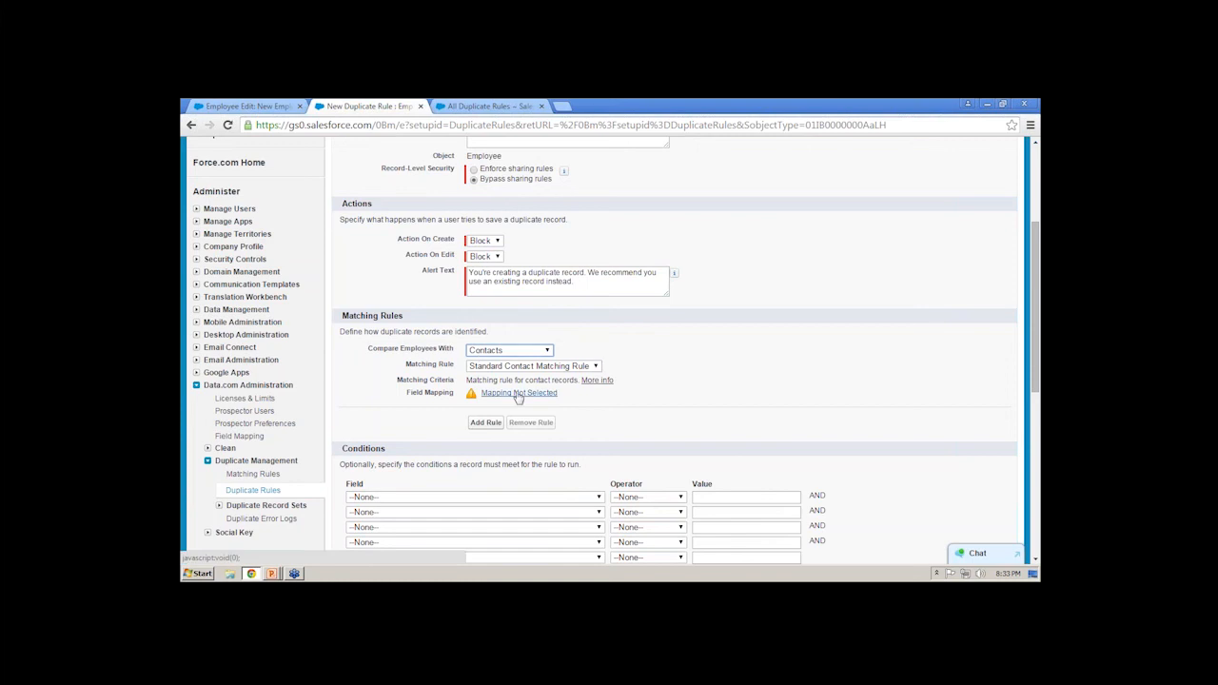
left_click(519, 393)
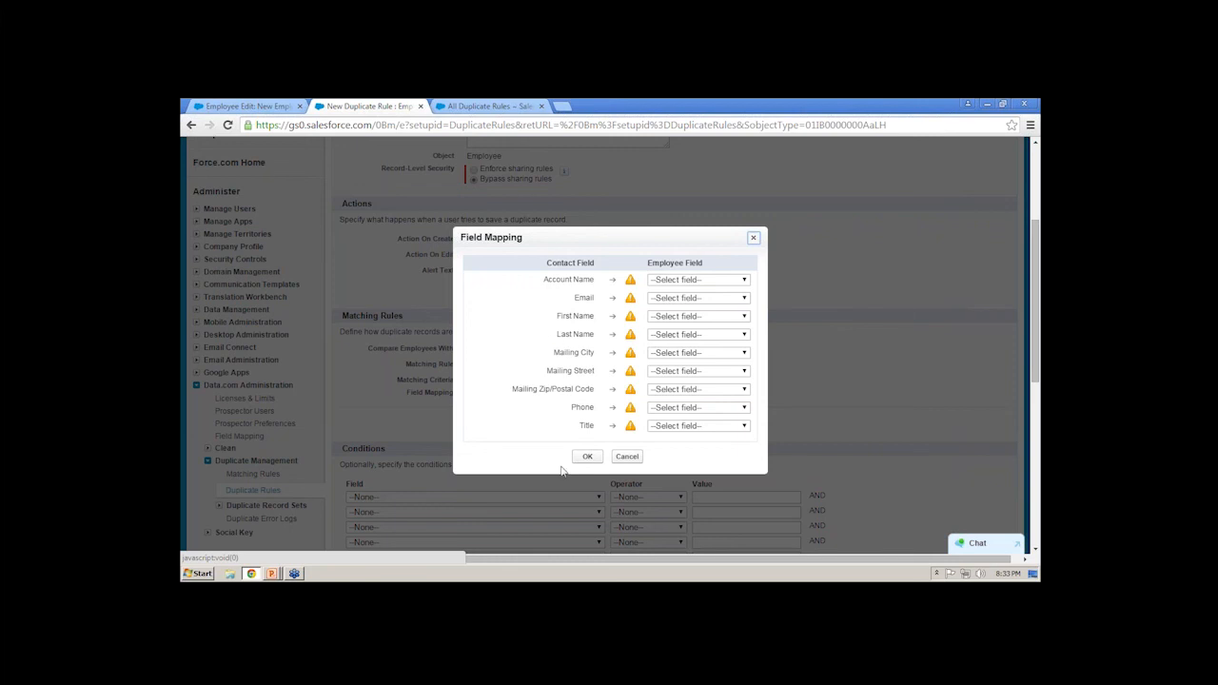
left_click(627, 457)
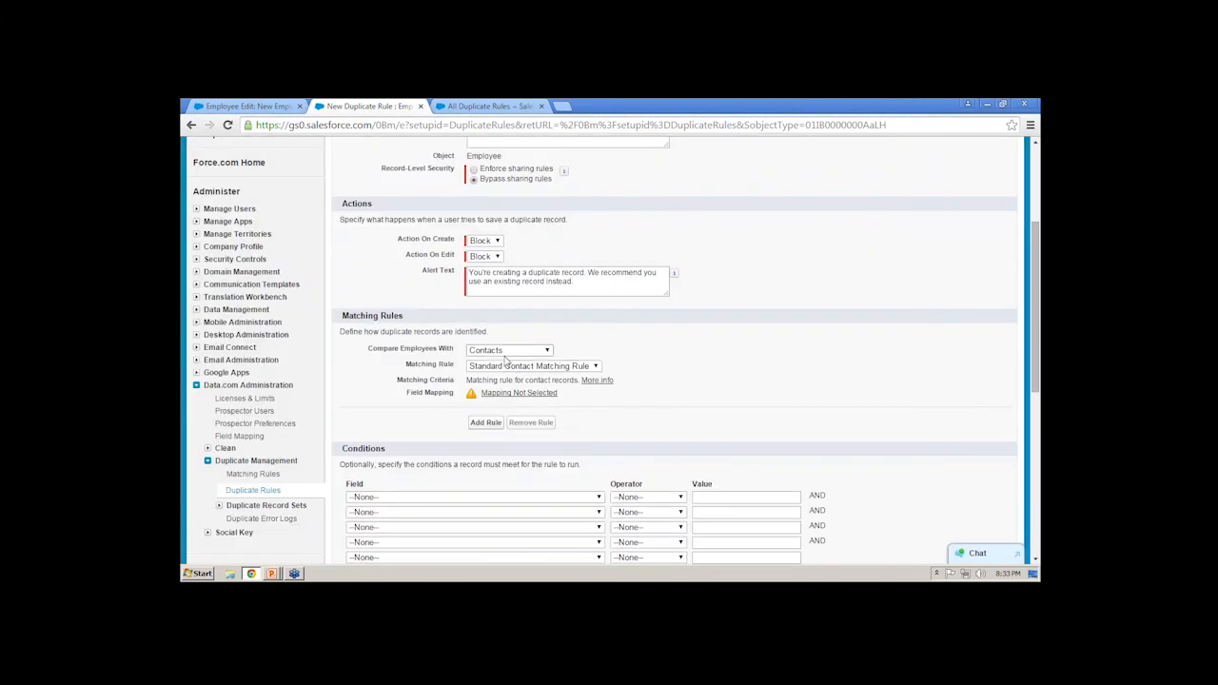
- Compare Employees with Employees using the Employee Matching Rule, and highlight its matching criteria
left_click(509, 350)
left_click(501, 391)
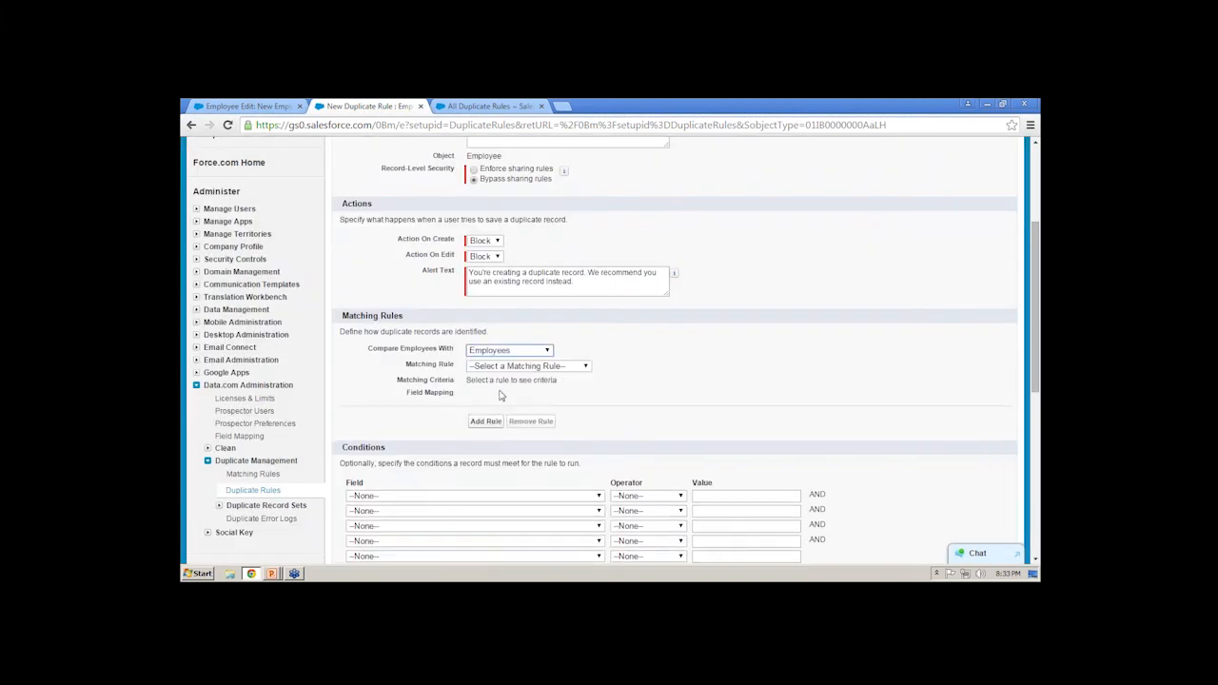
left_click(485, 369)
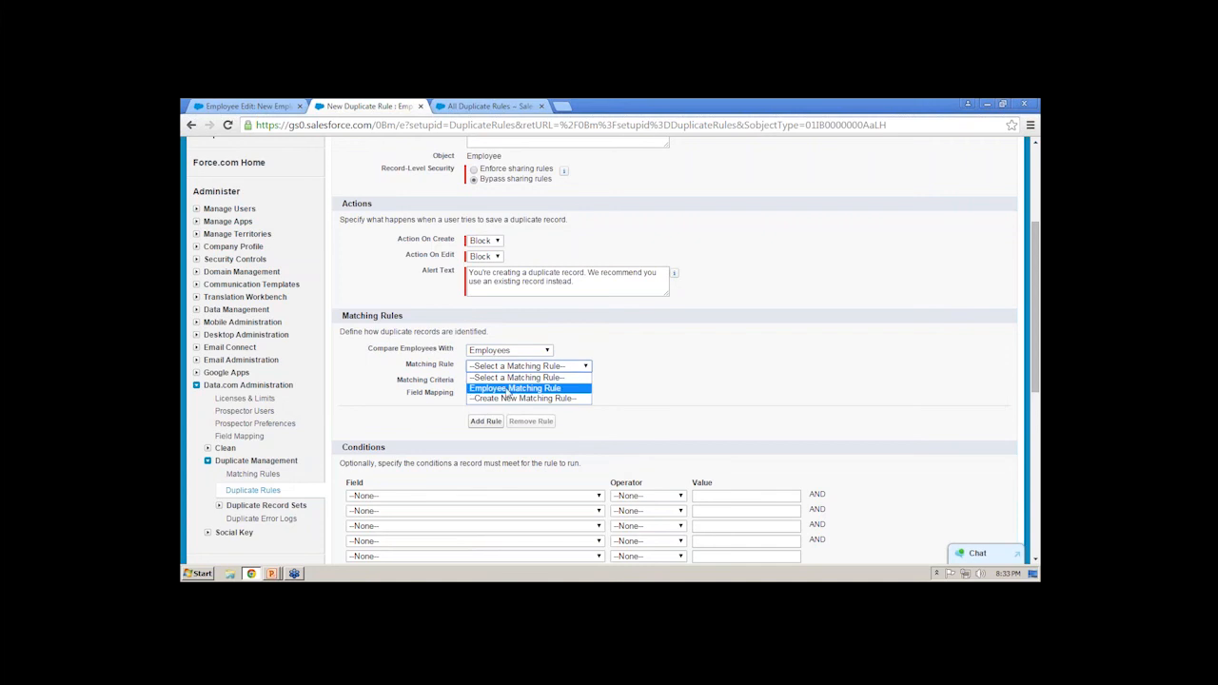
left_click(478, 389)
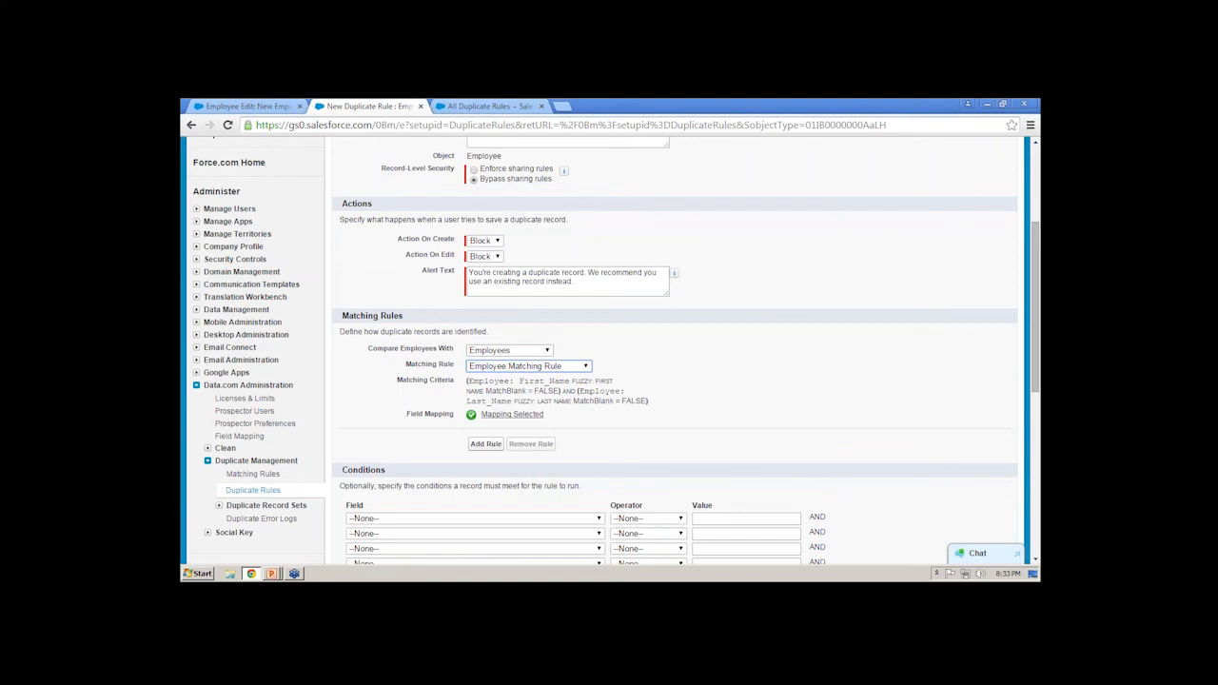
left_click_drag(671, 404, 466, 381)
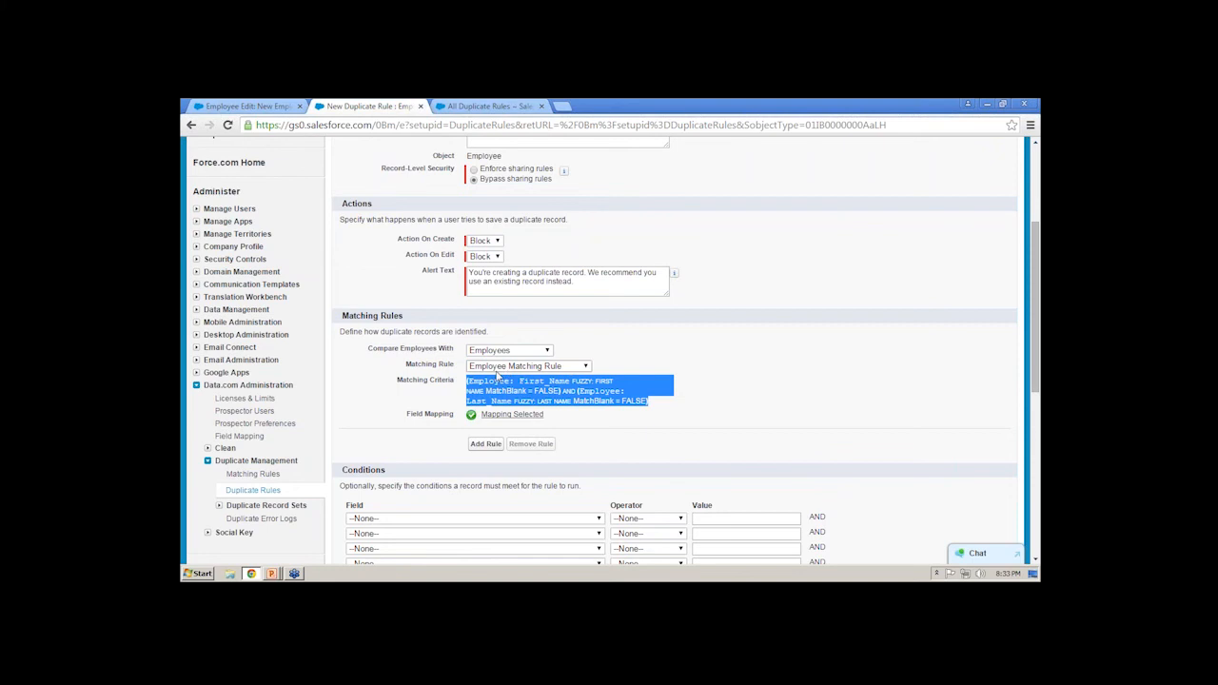
- View the Employee Matching Rule's field mapping, close it, and highlight the Conditions heading
left_click(487, 414)
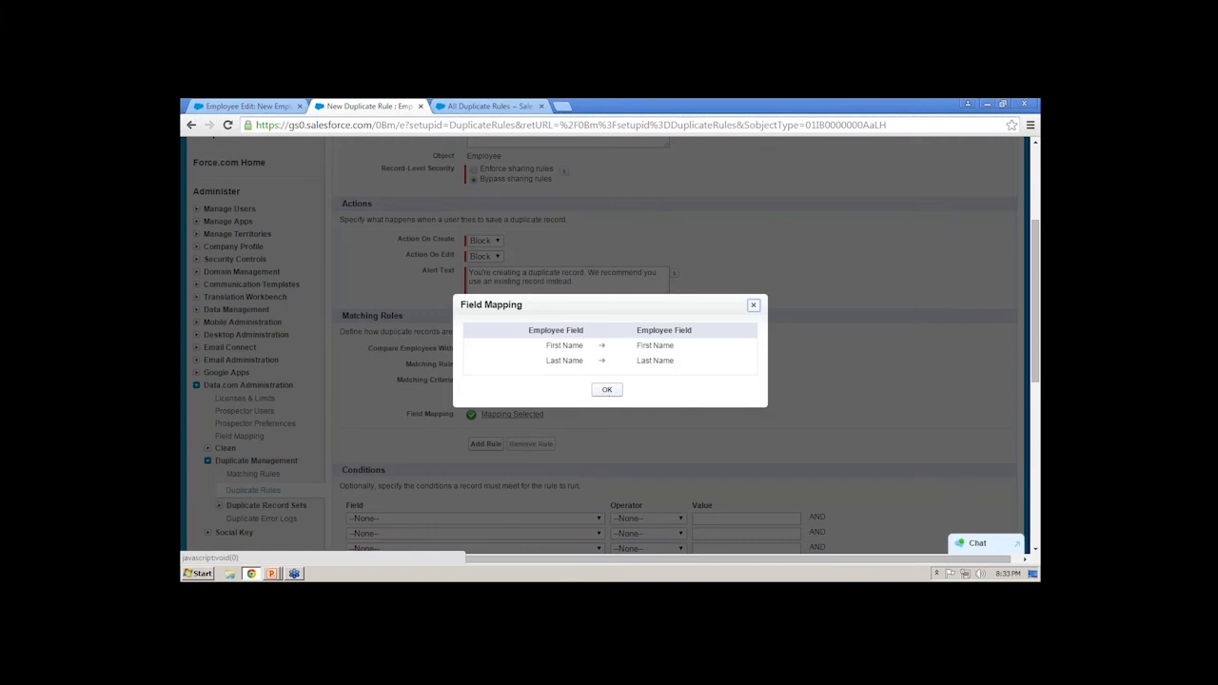
left_click(605, 391)
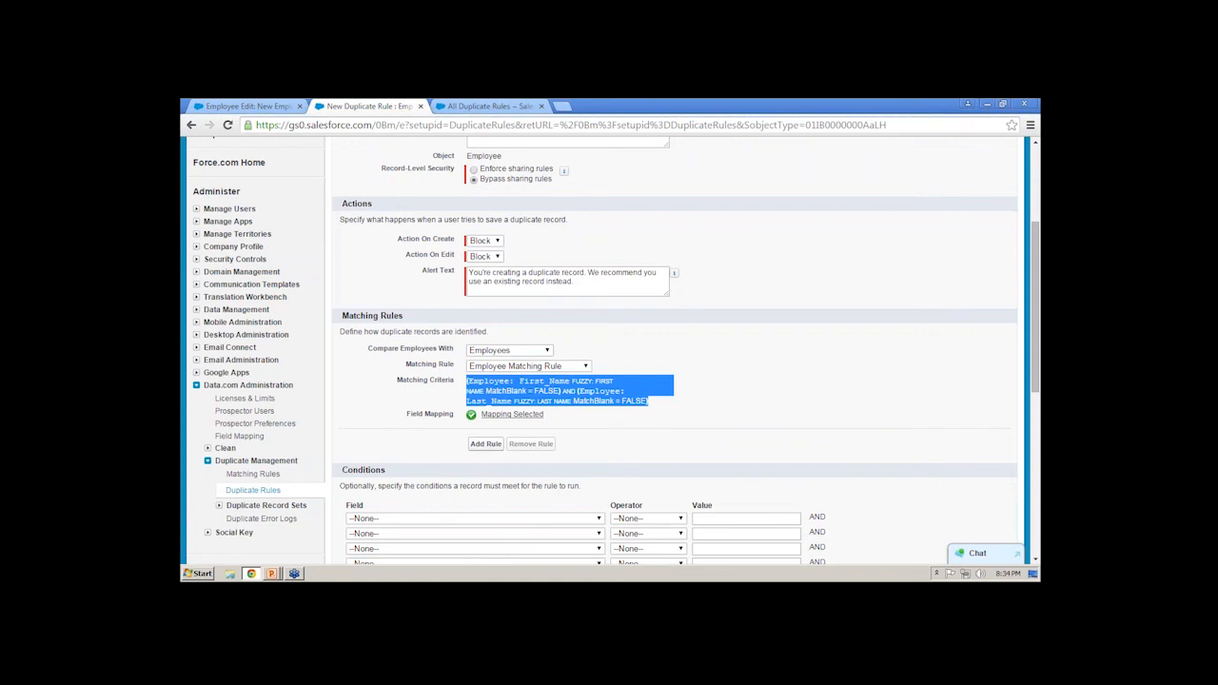
scroll(303, 315, "down", 5)
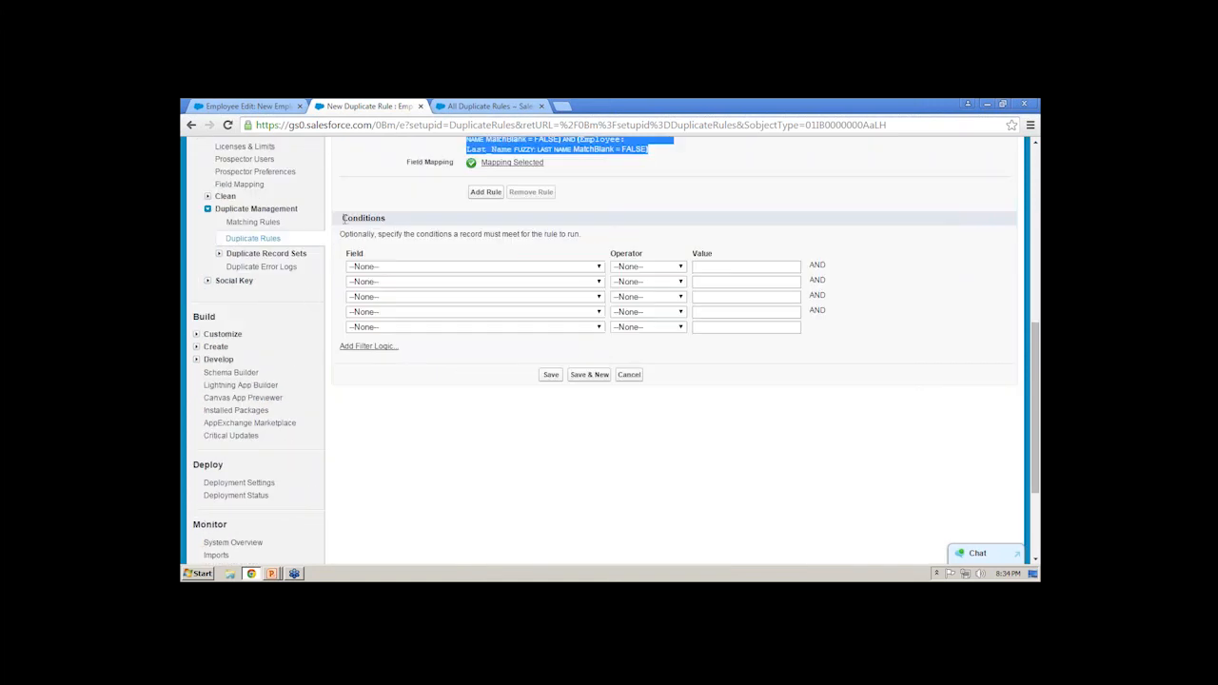
left_click(372, 218)
double_click(392, 220)
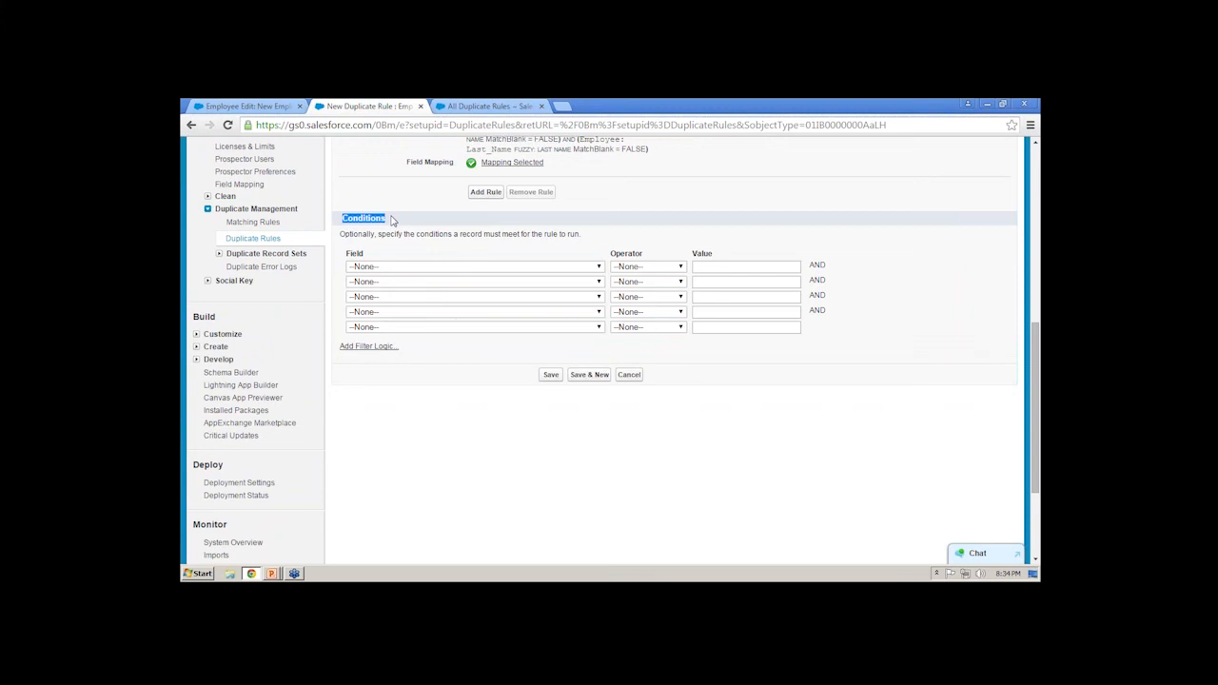
- Set the first condition to Current User: Department equals Marketing and highlight the Conditions heading
left_click(449, 269)
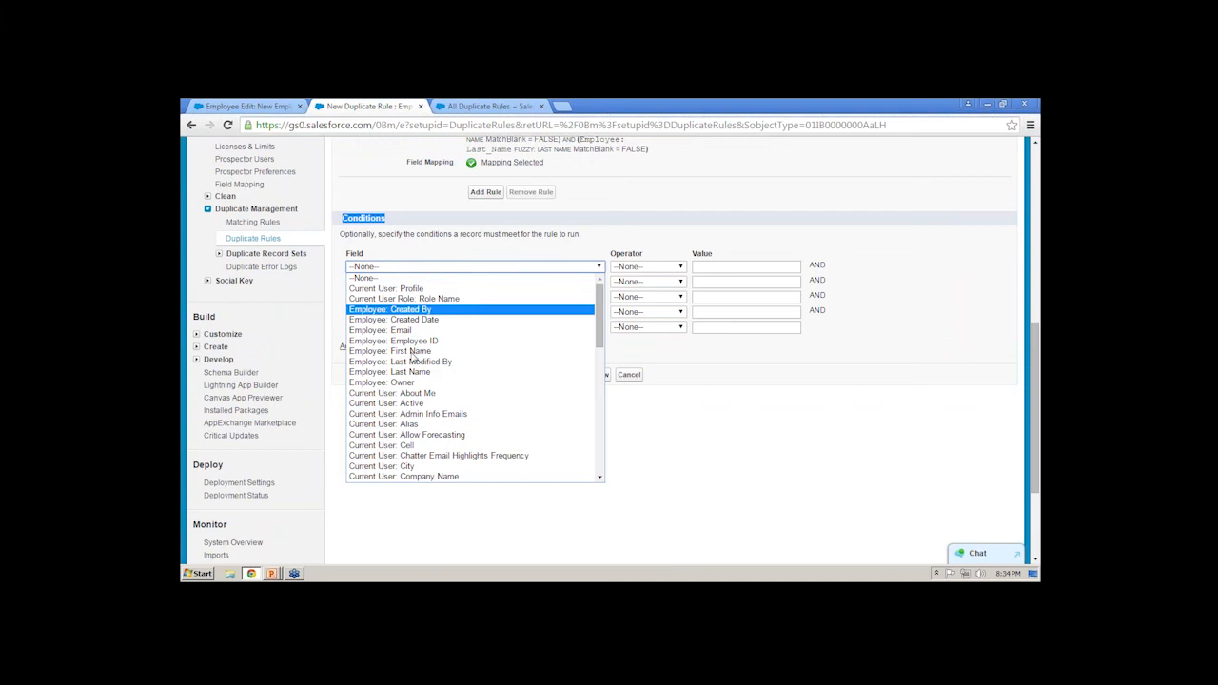
scroll(411, 400, "down", 10)
scroll(409, 395, "up", 10)
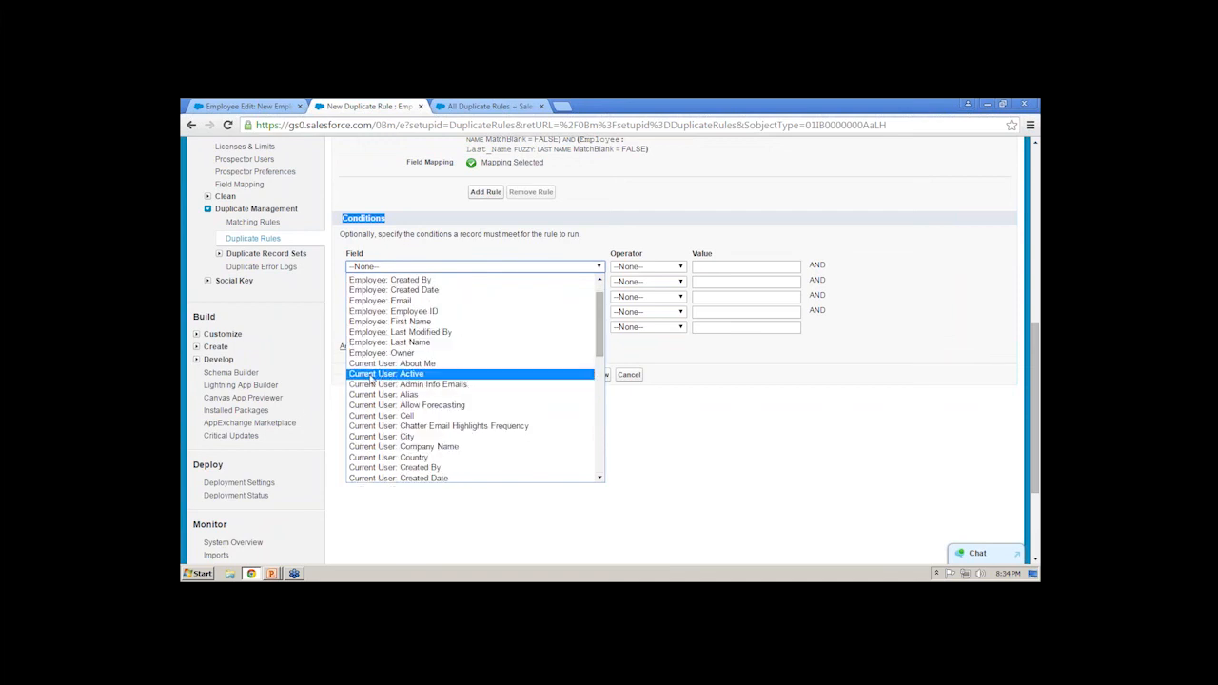
scroll(385, 390, "down", 4)
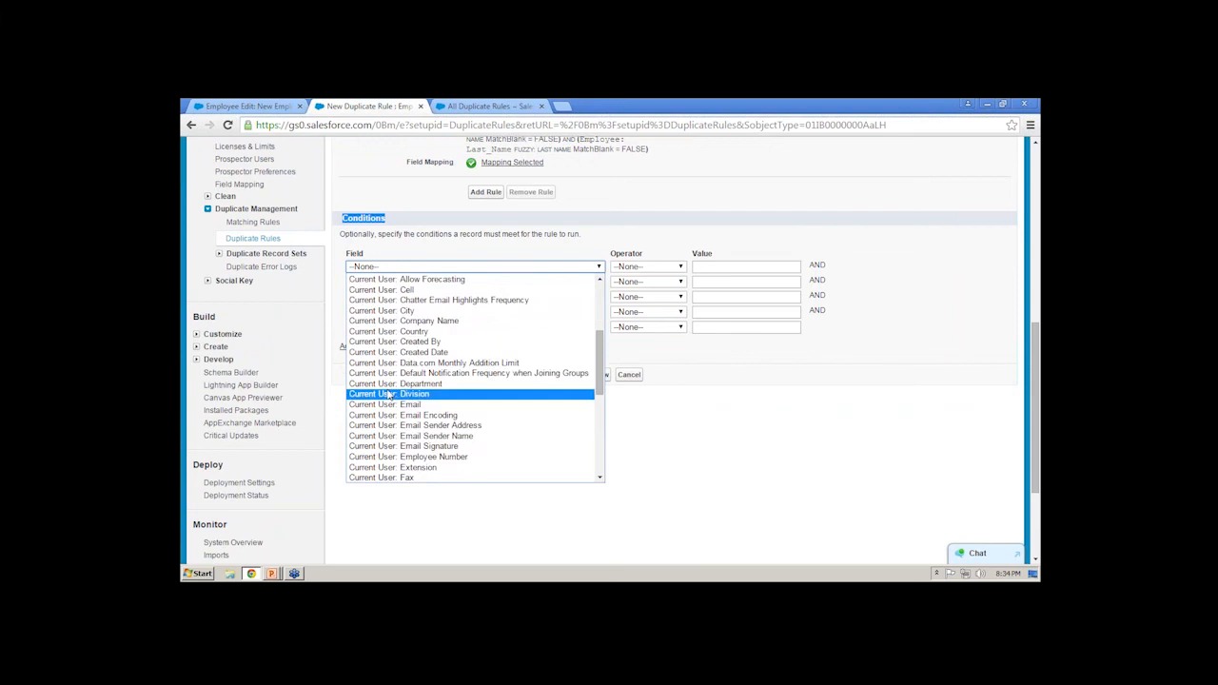
left_click(389, 384)
left_click(656, 272)
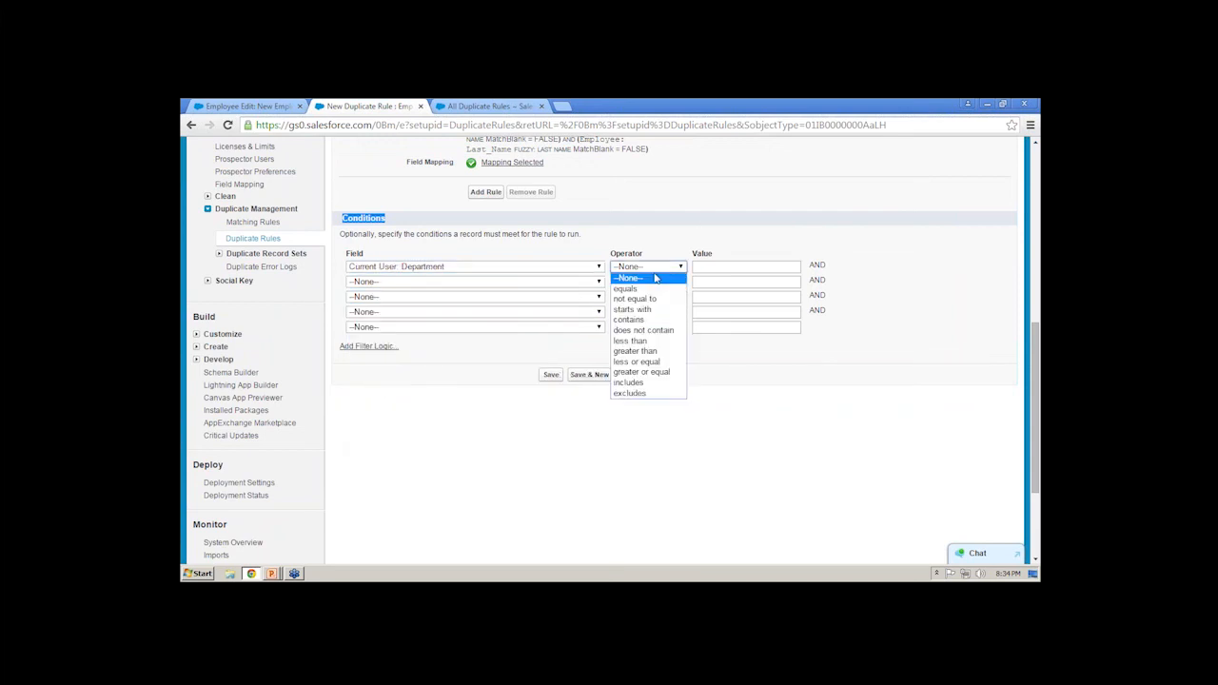
left_click(651, 289)
left_click(755, 269)
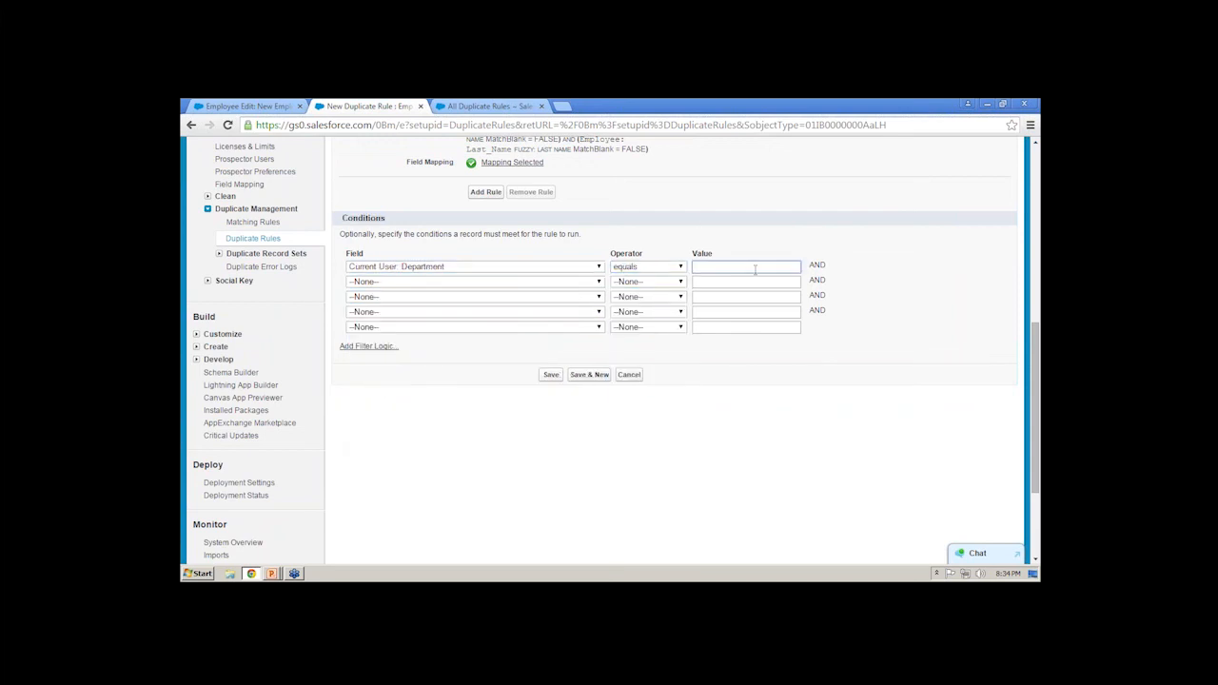
type("Marketing")
left_click(345, 219)
left_click_drag(346, 219, 381, 219)
- Clear the first condition by resetting its field and operator to None and emptying its value
left_click(487, 267)
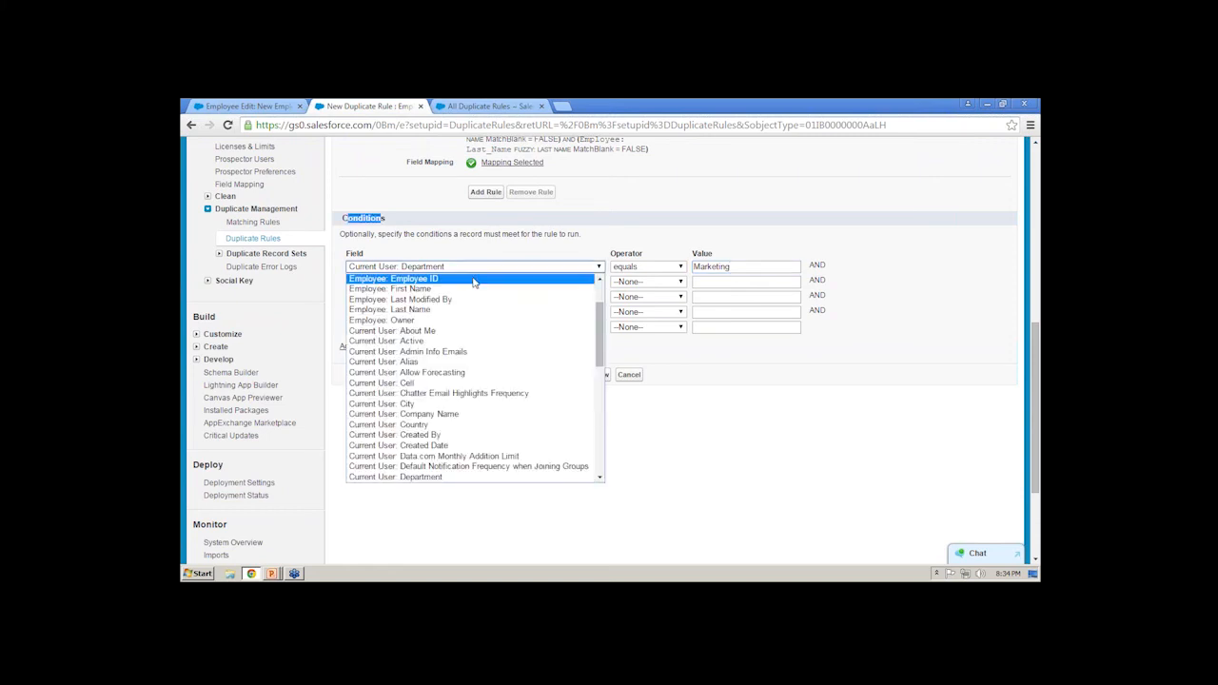
scroll(433, 293, "up", 2)
left_click(433, 276)
left_click(650, 268)
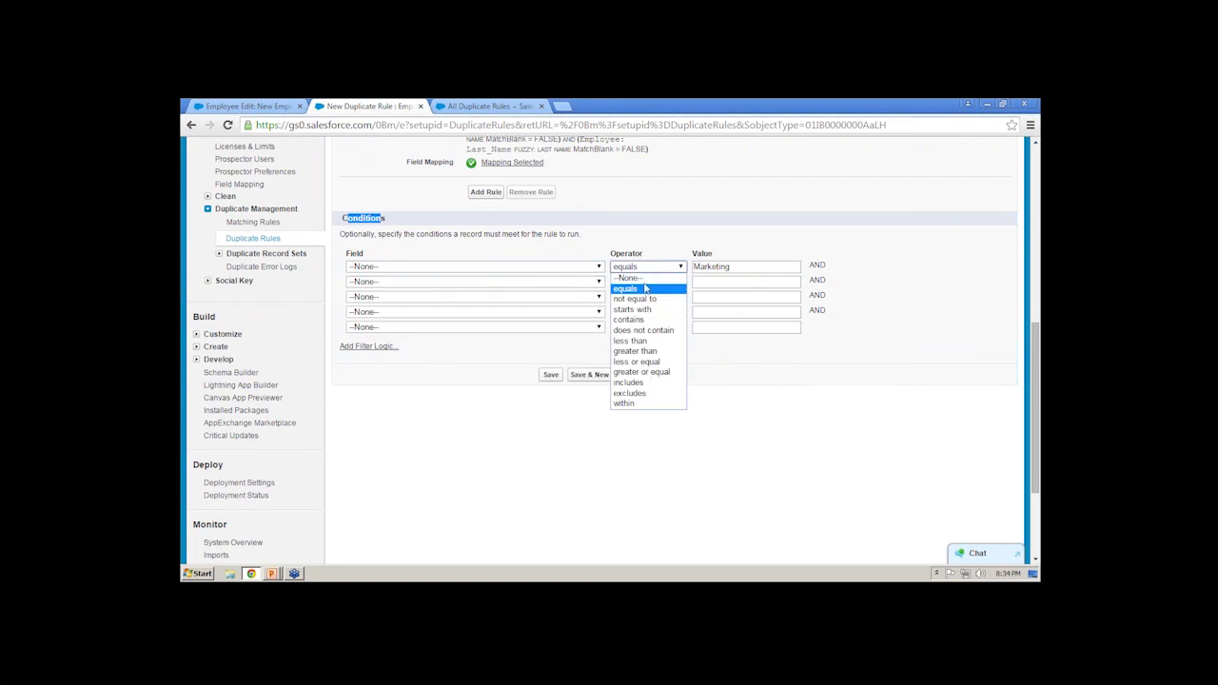
left_click(647, 278)
double_click(761, 268)
key("BackSpace")
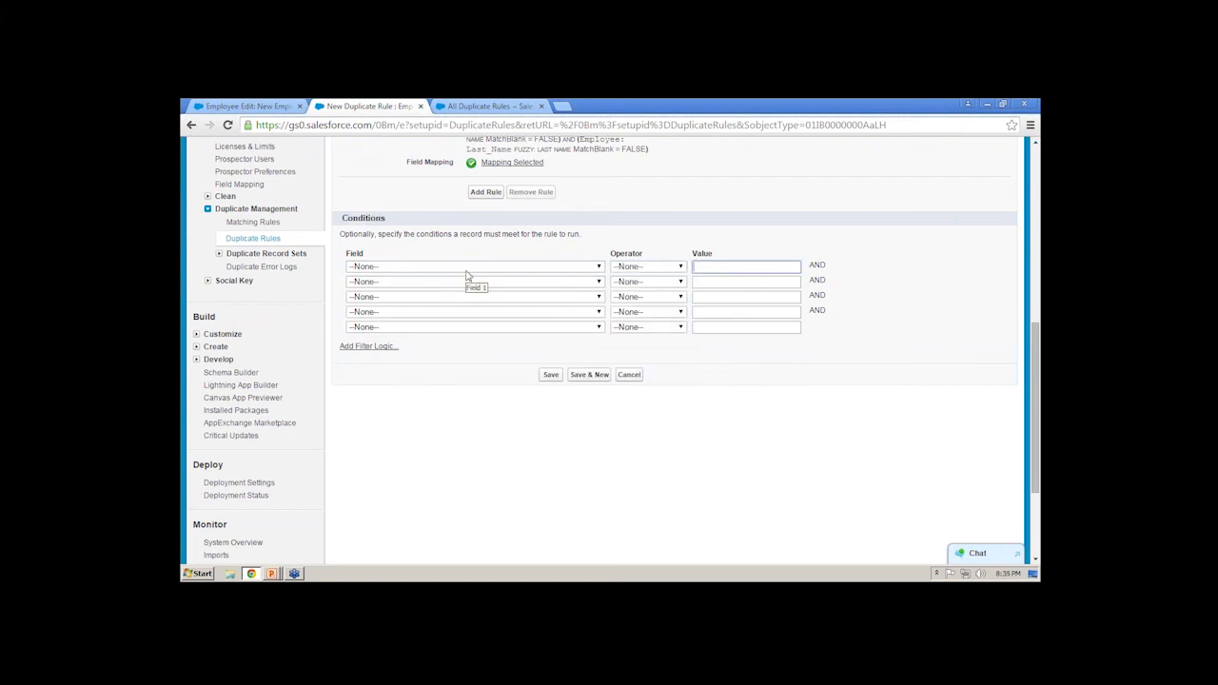
- Save the Employee duplicate rule without any conditions
left_click(709, 375)
scroll(586, 369, "up", 3)
scroll(586, 369, "down", 2)
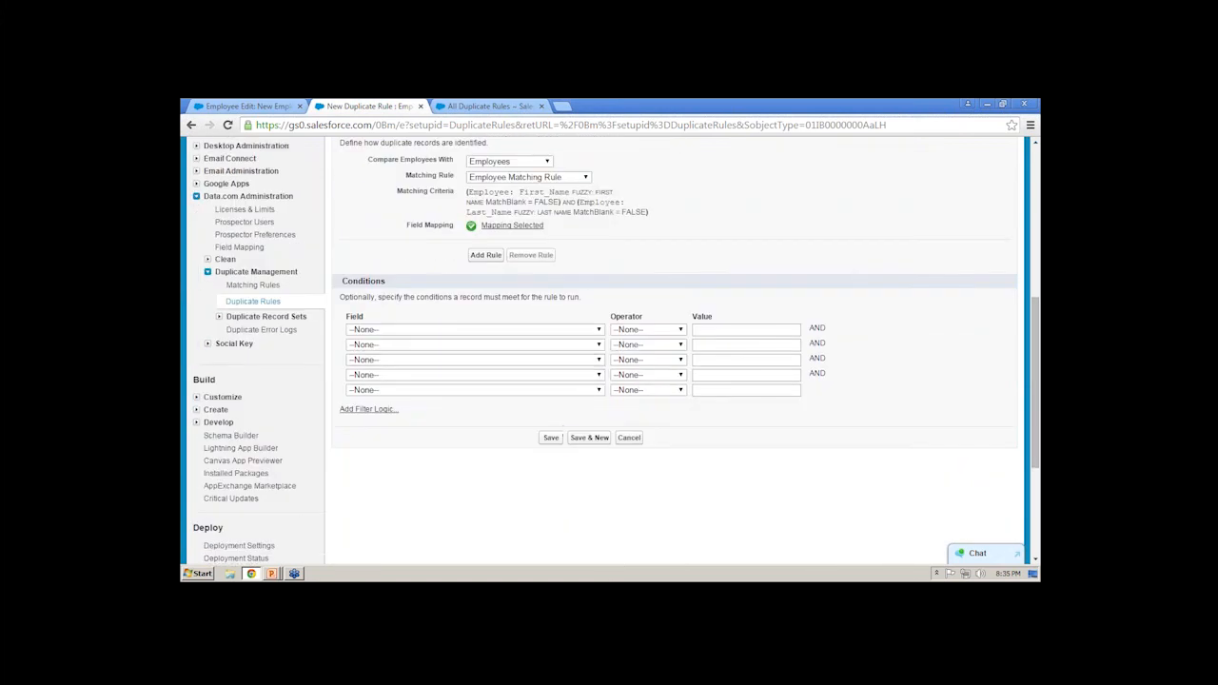
left_click(556, 438)
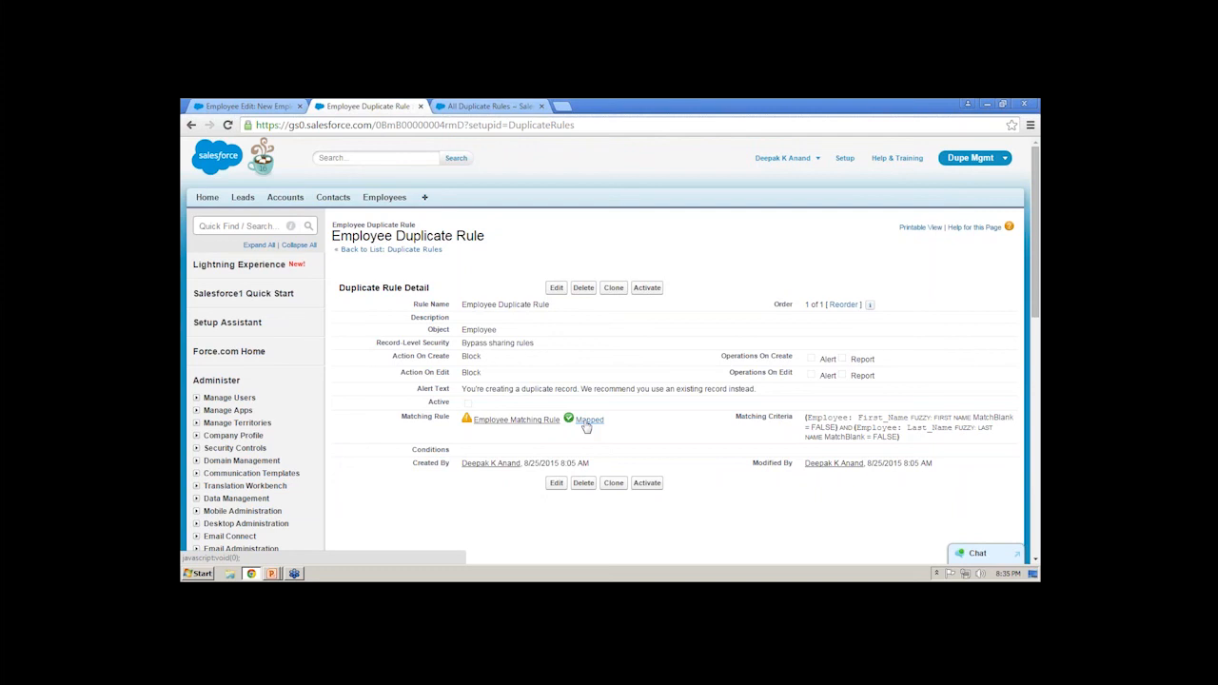
- Open the linked Employee Matching Rule in a separate browser tab, activate it and acknowledge the activation message
middle_click(479, 421)
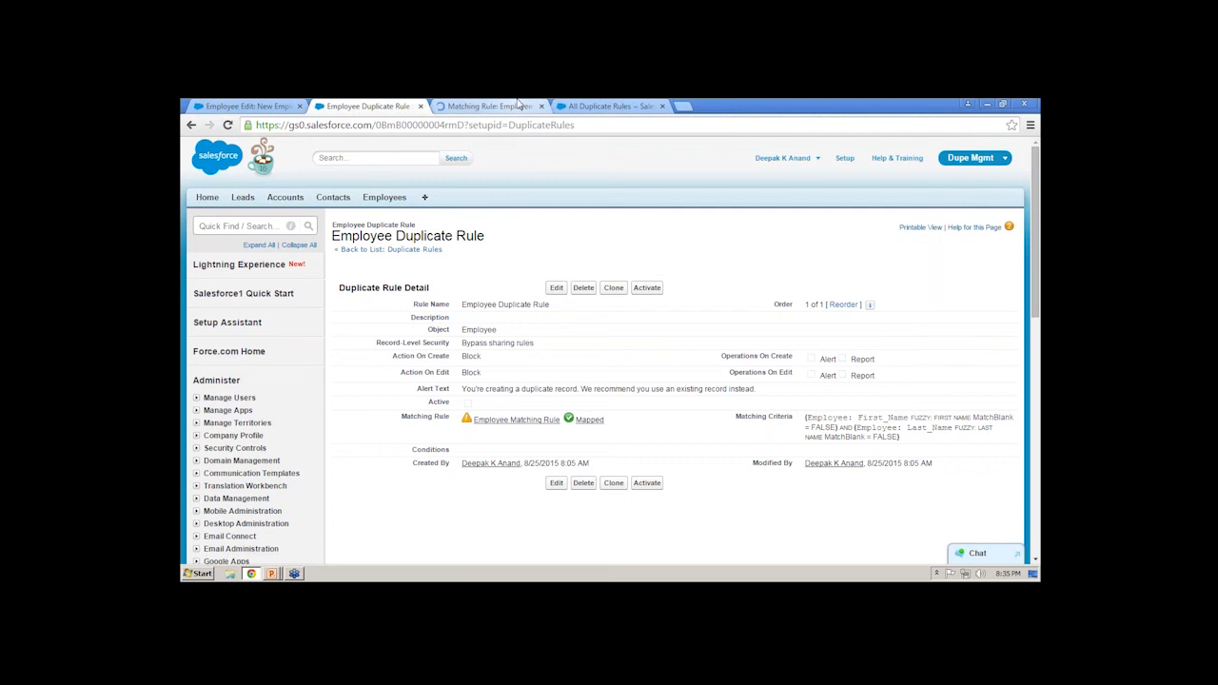
left_click(517, 104)
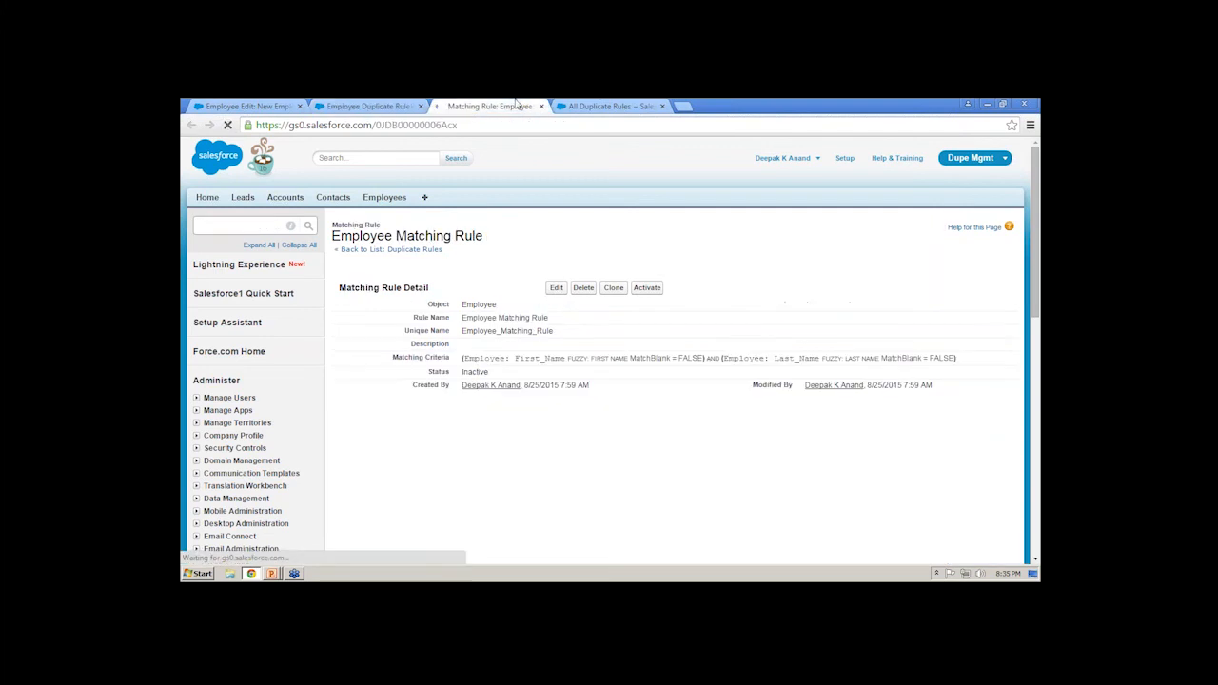
left_click(647, 287)
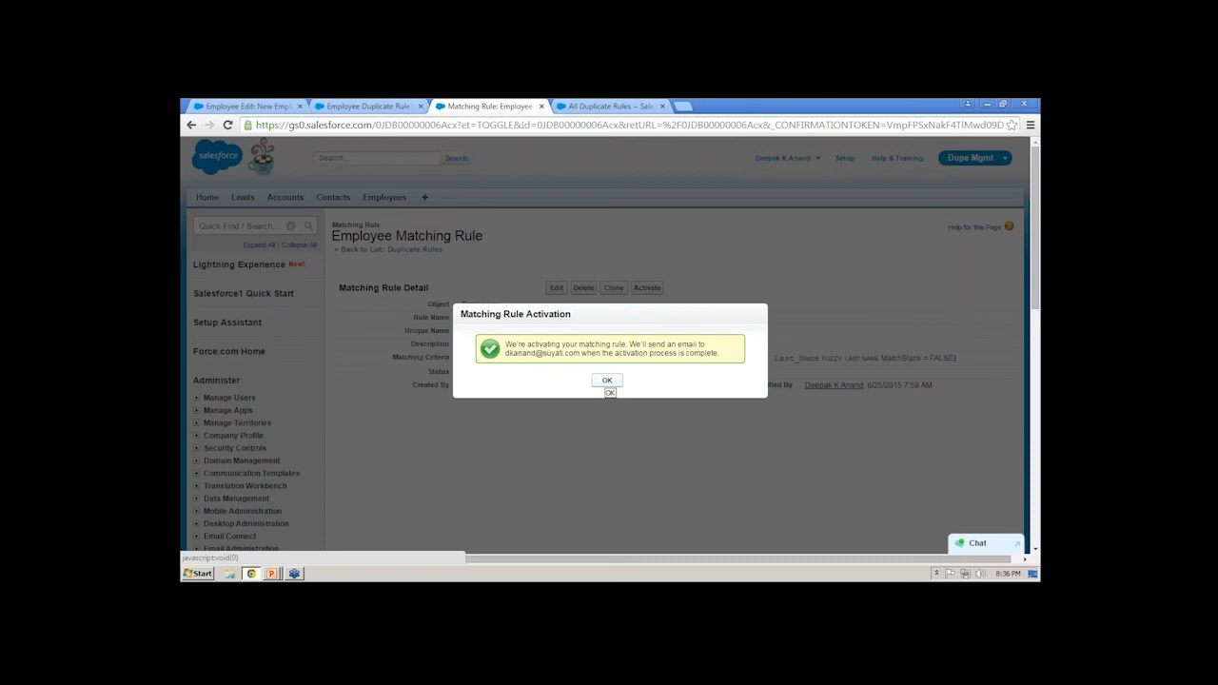
left_click(607, 382)
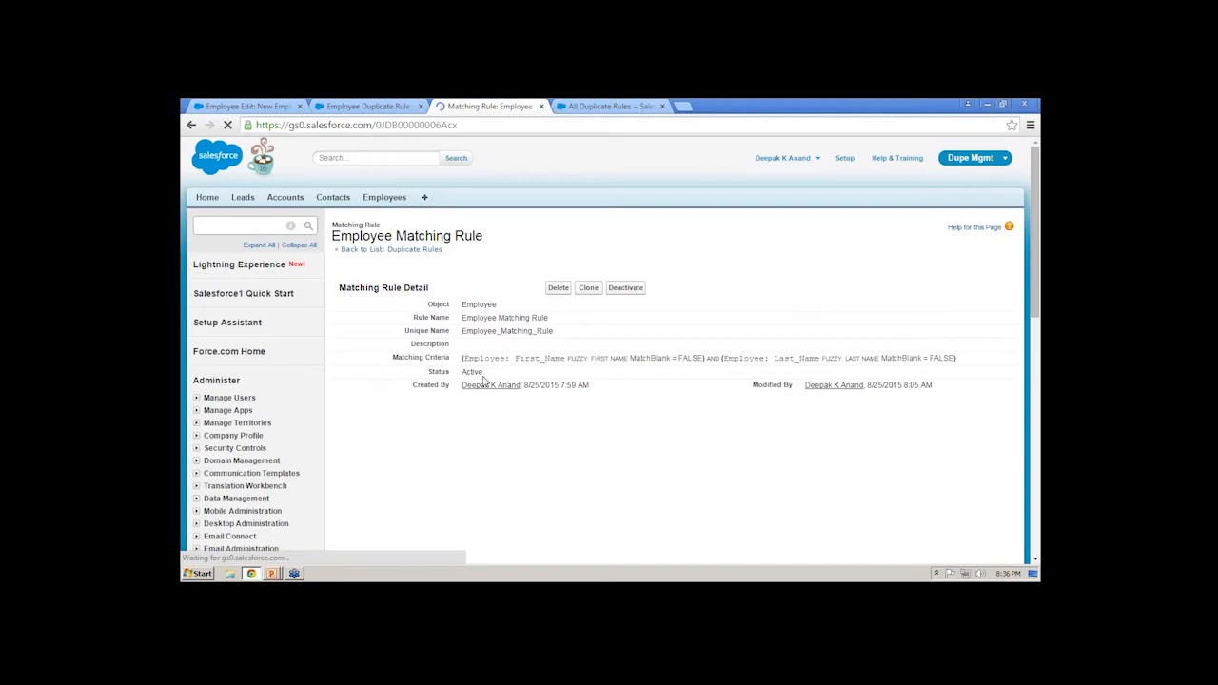
- Return to the Employee Duplicate Rule, reload its page and activate the rule
left_click(409, 105)
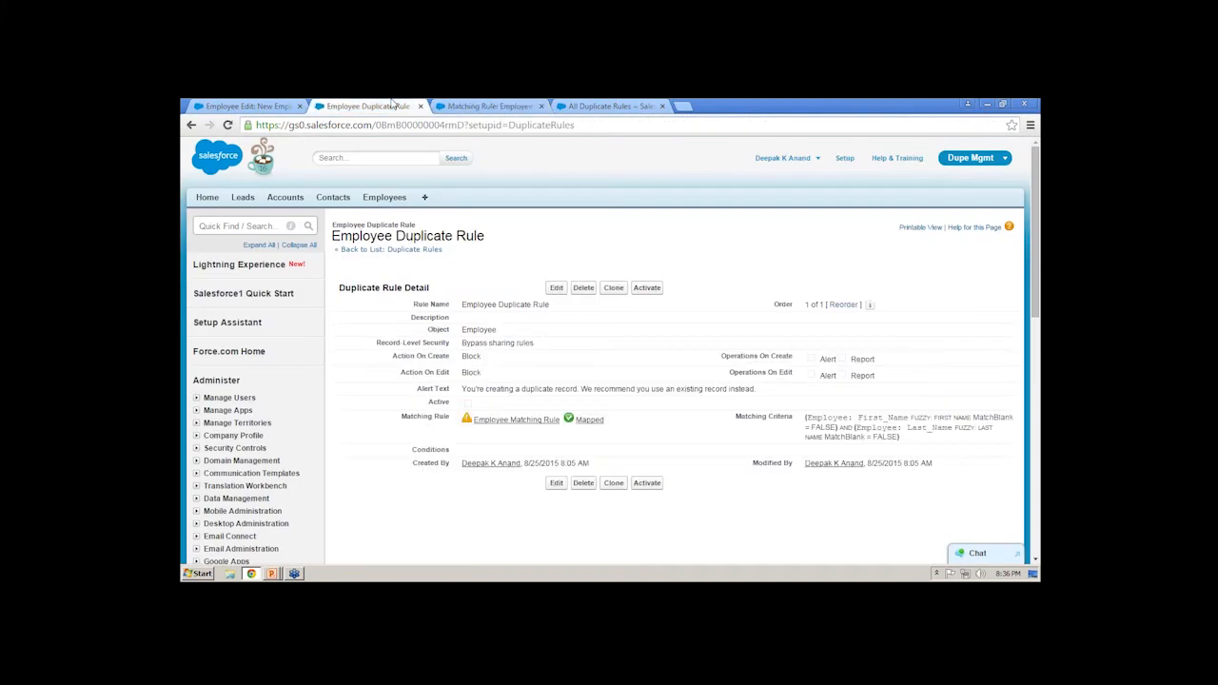
left_click(446, 125)
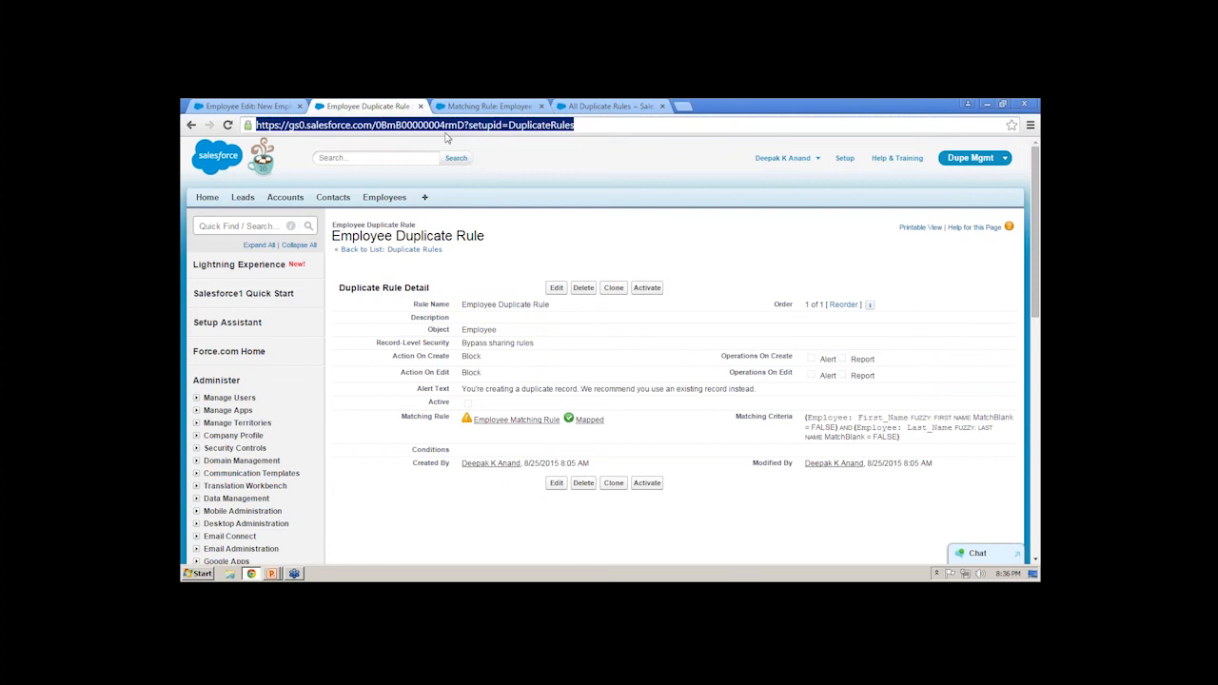
key("Return")
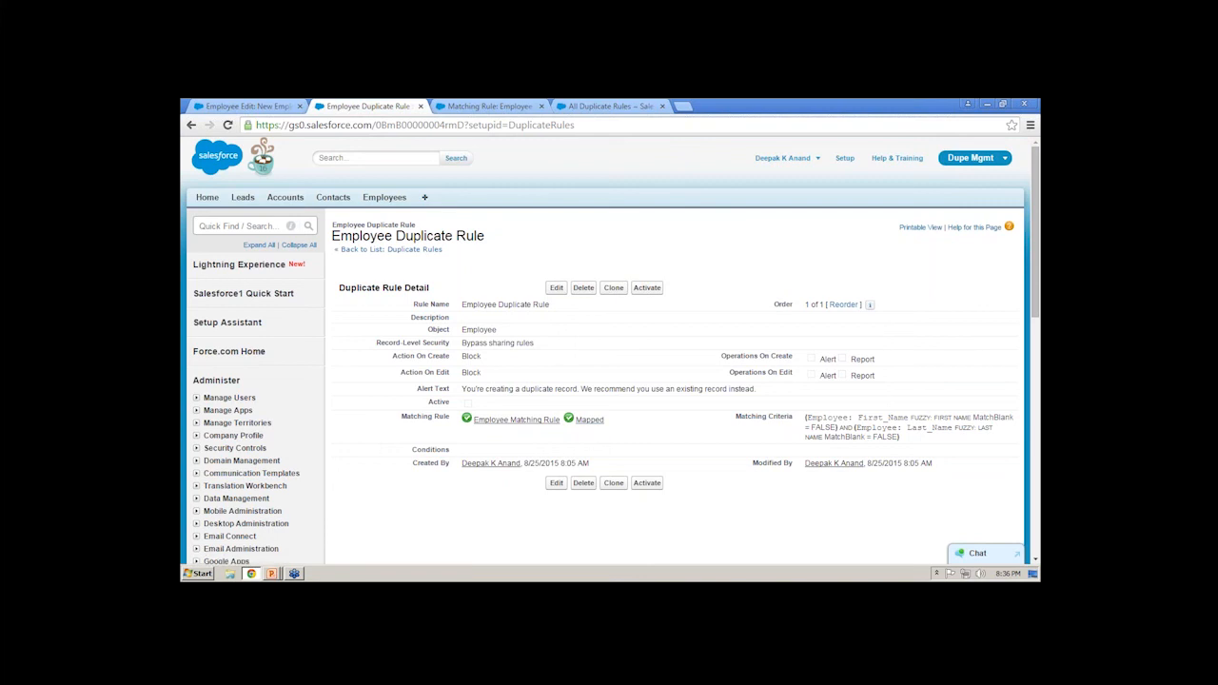
left_click(647, 287)
left_click(505, 106)
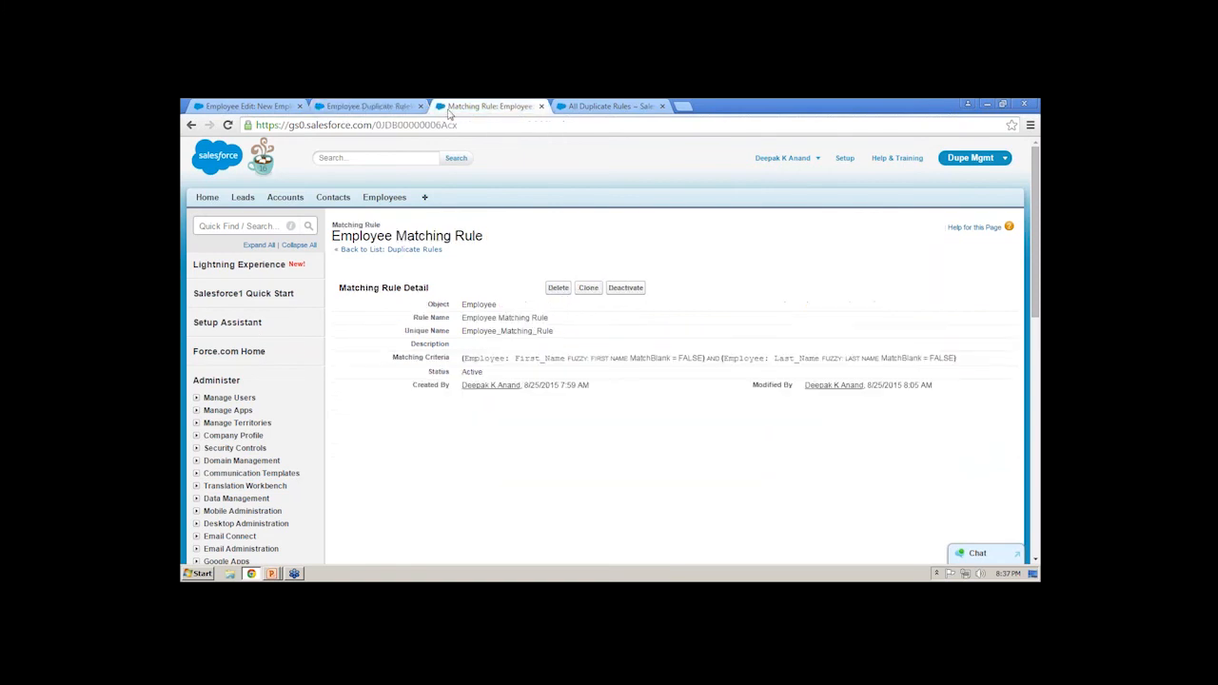
left_click(391, 102)
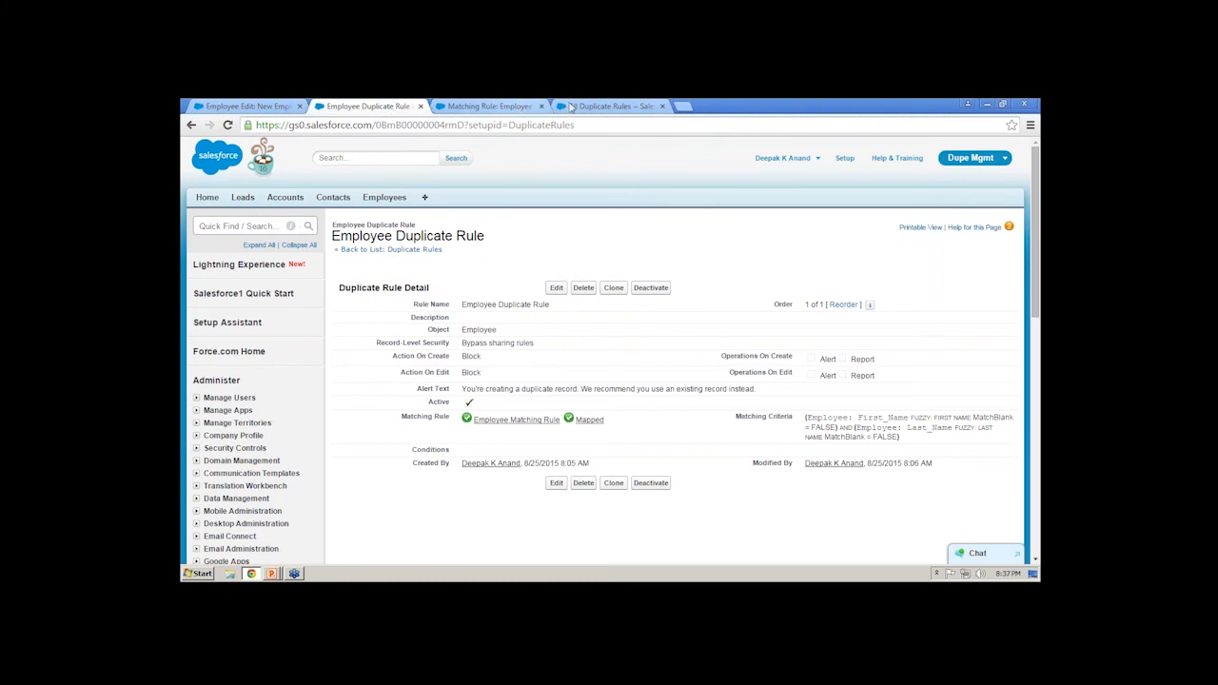
left_click(607, 105)
- In the open New Employee form, enter the employee's first name, last name and e-mail address, and save the record
left_click(238, 106)
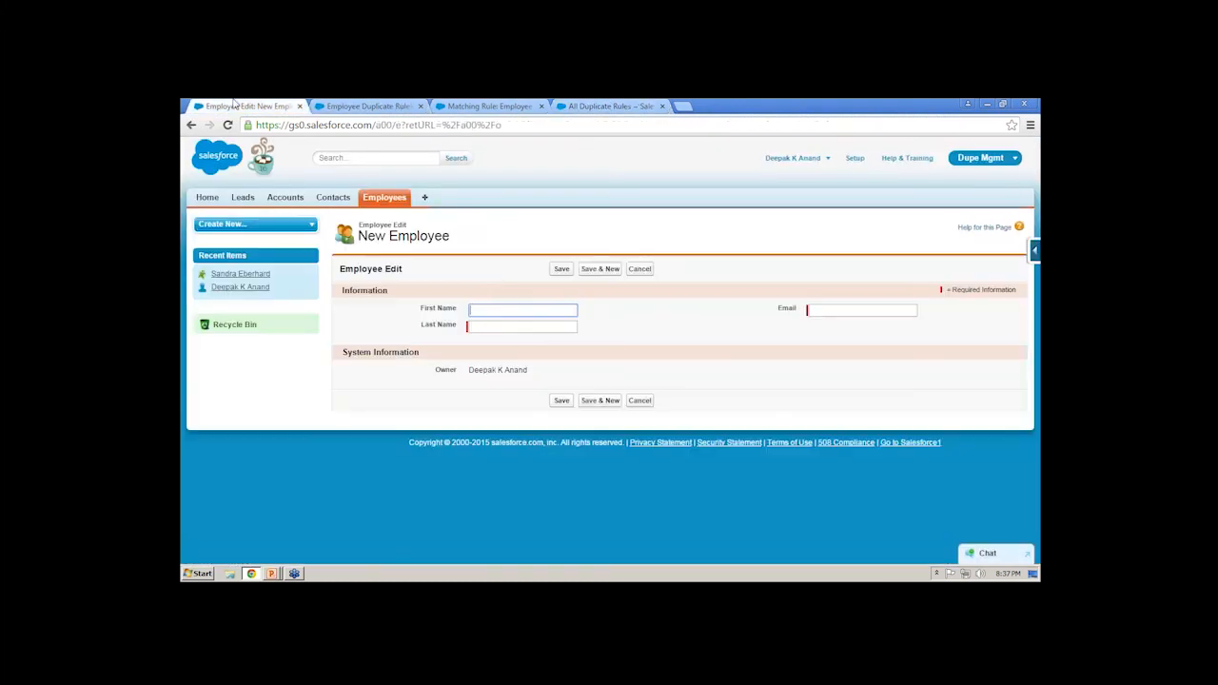
type("John")
key("Tab")
type("Doe")
key("Tab")
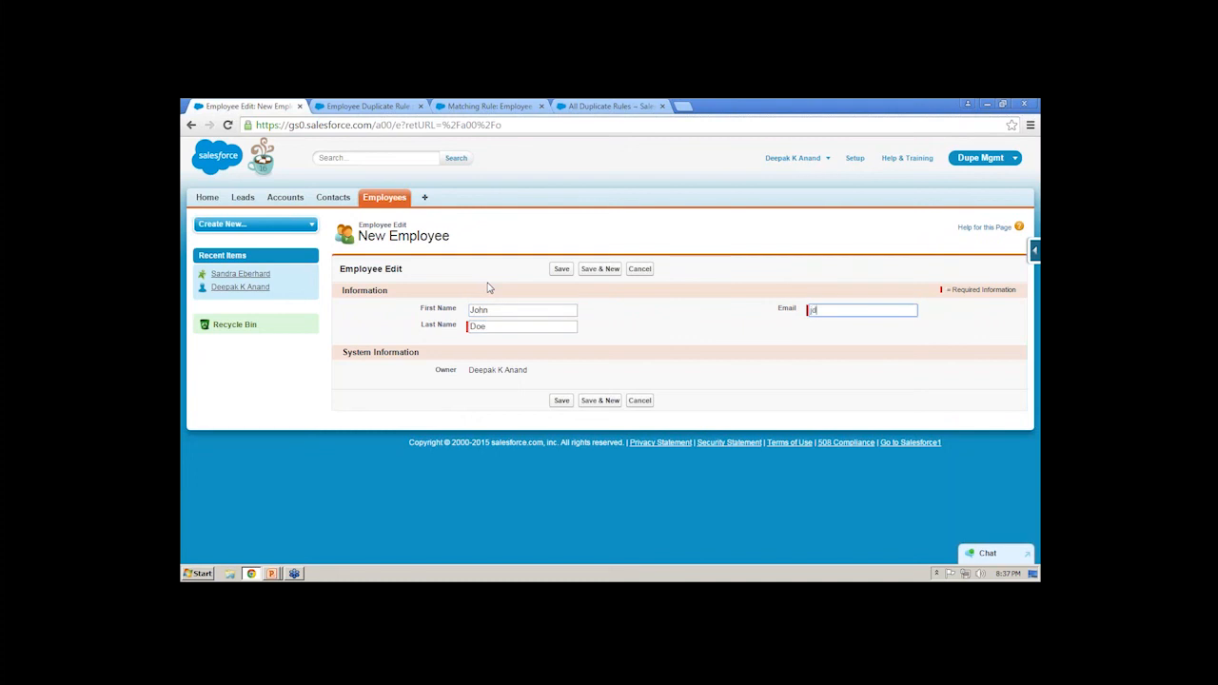
left_click(563, 270)
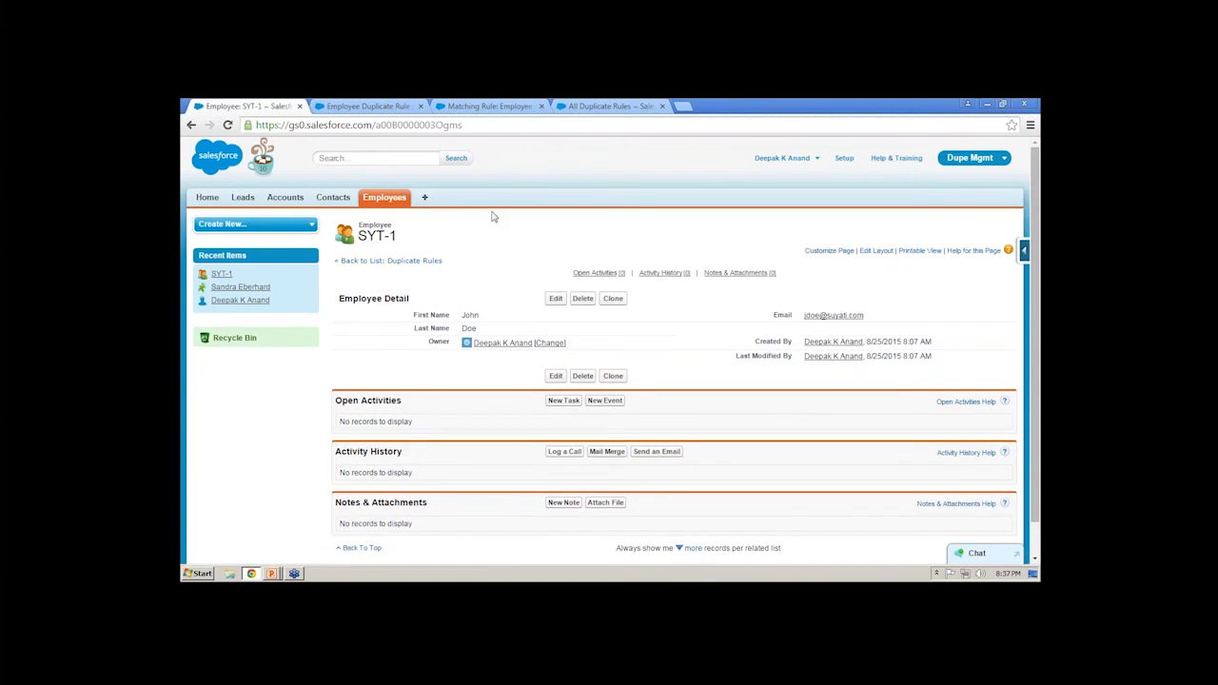
- Try to save another new employee with the same first and last name as the first record but a different e-mail address
left_click(400, 200)
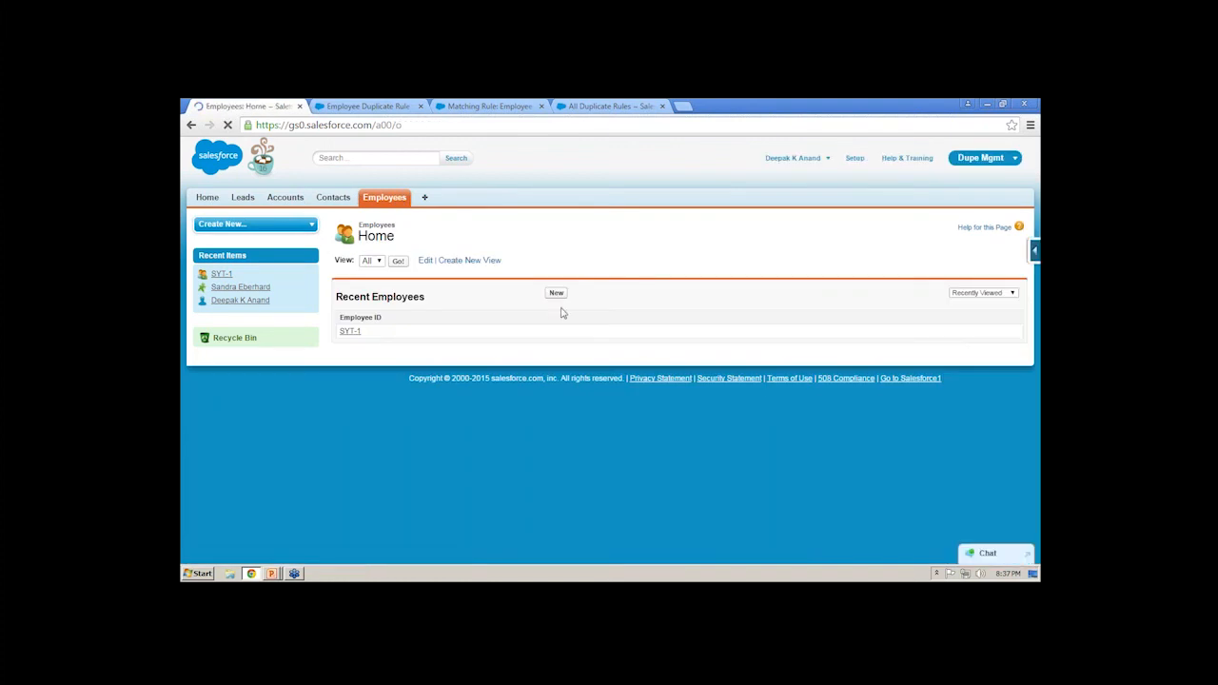
left_click(555, 292)
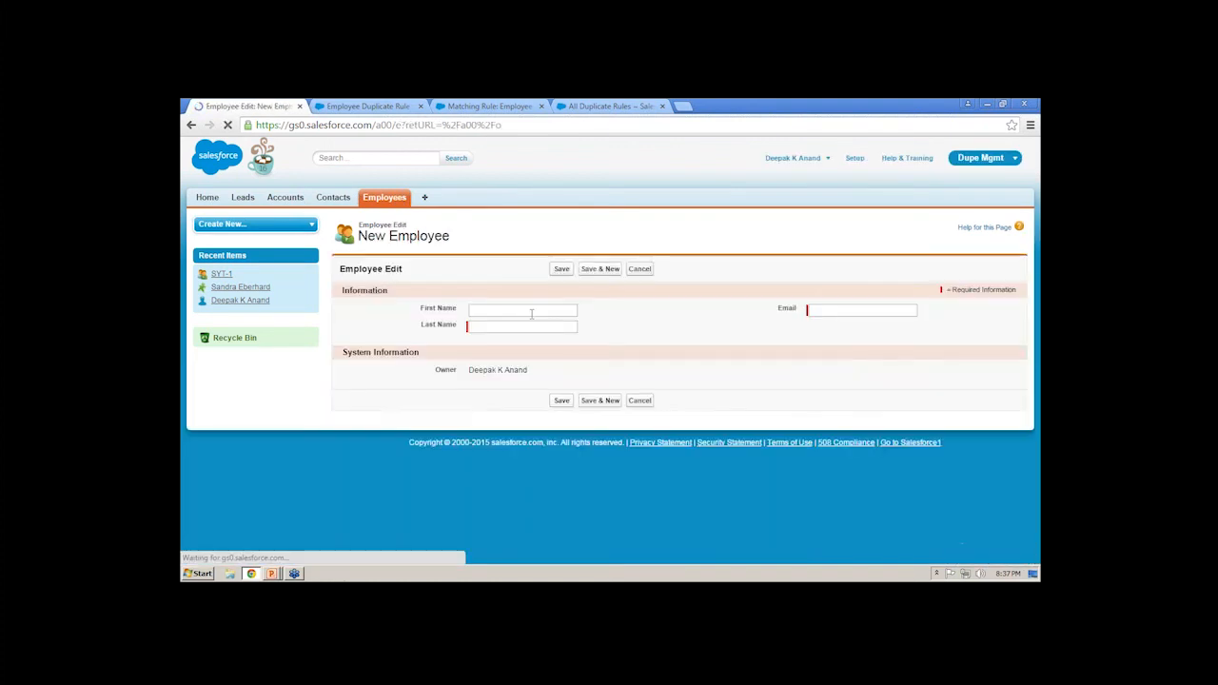
type("John")
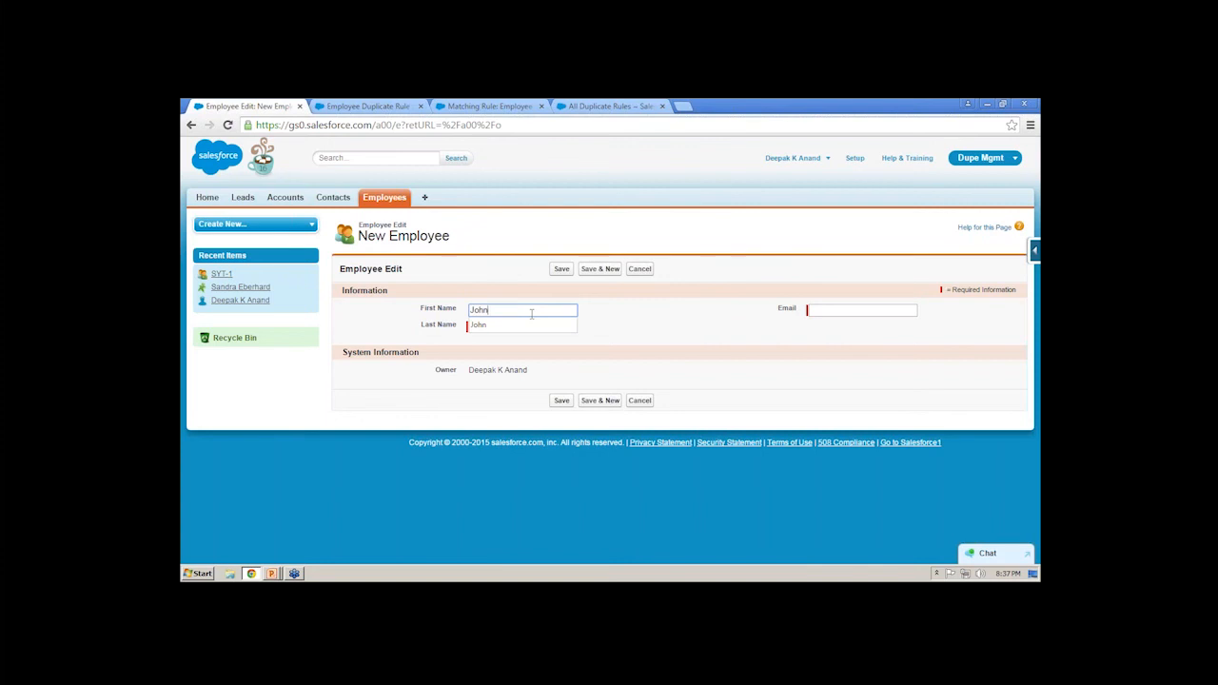
key("Tab")
type("Doe")
left_click(870, 313)
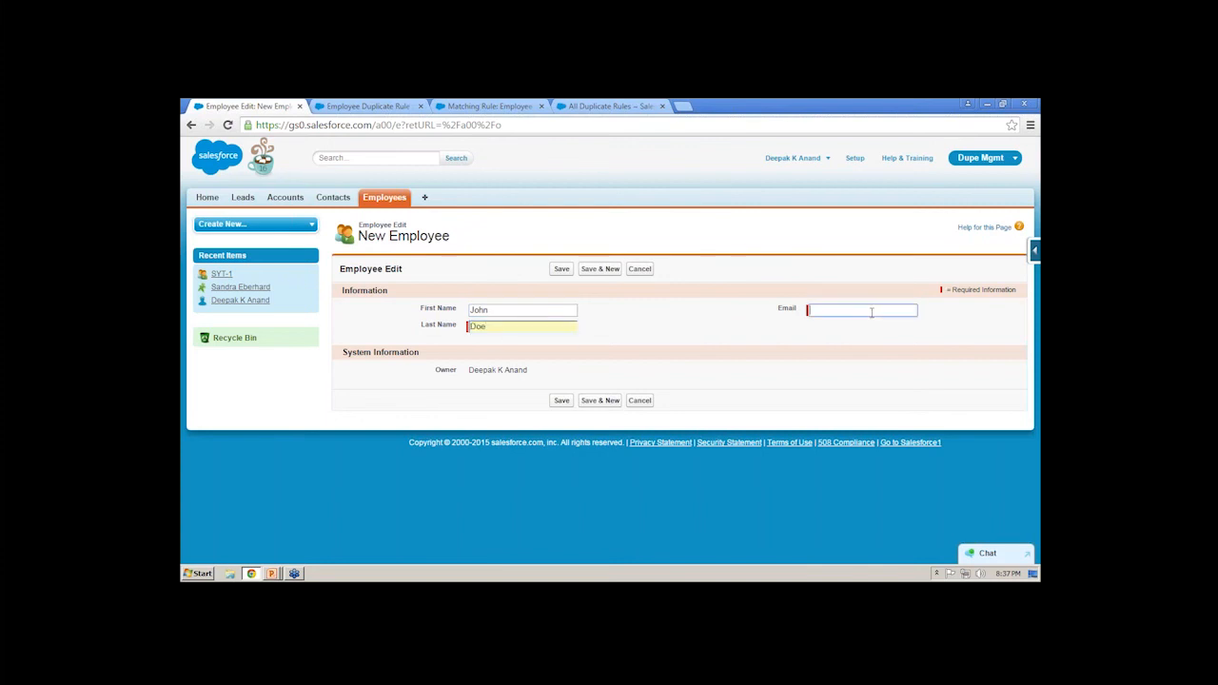
left_click(561, 269)
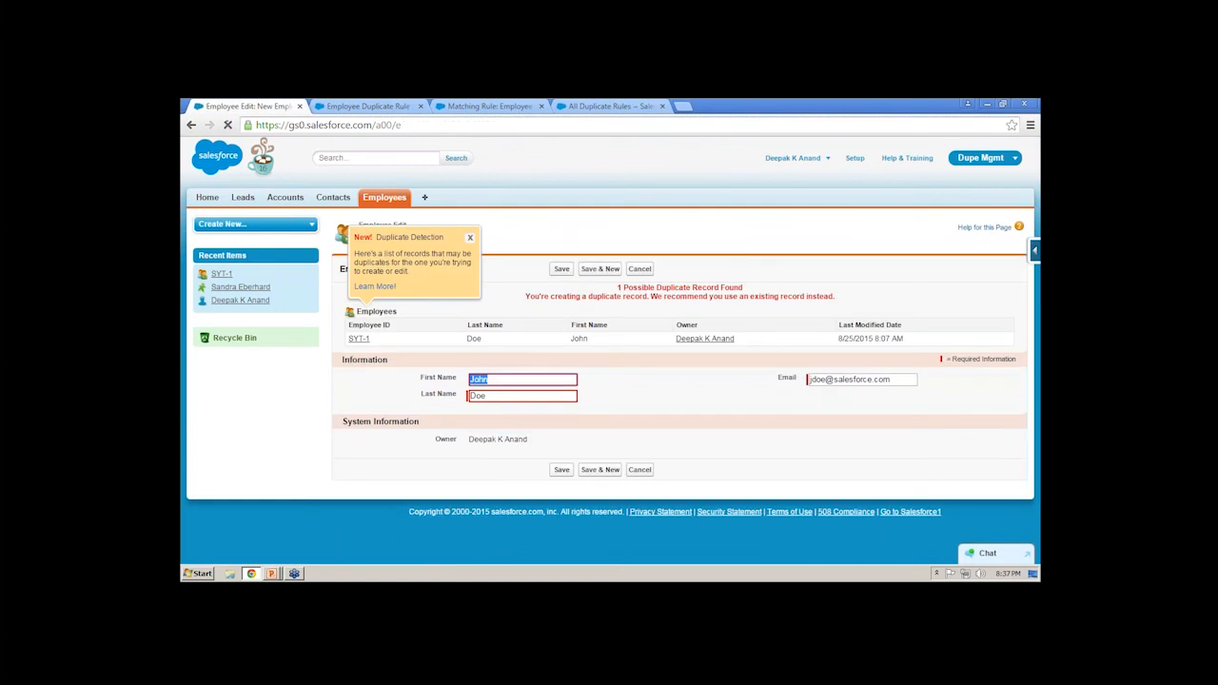
- Dismiss the Duplicate Detection tip, view the possible duplicate record SYT-1 and close its browser tab
left_click(470, 238)
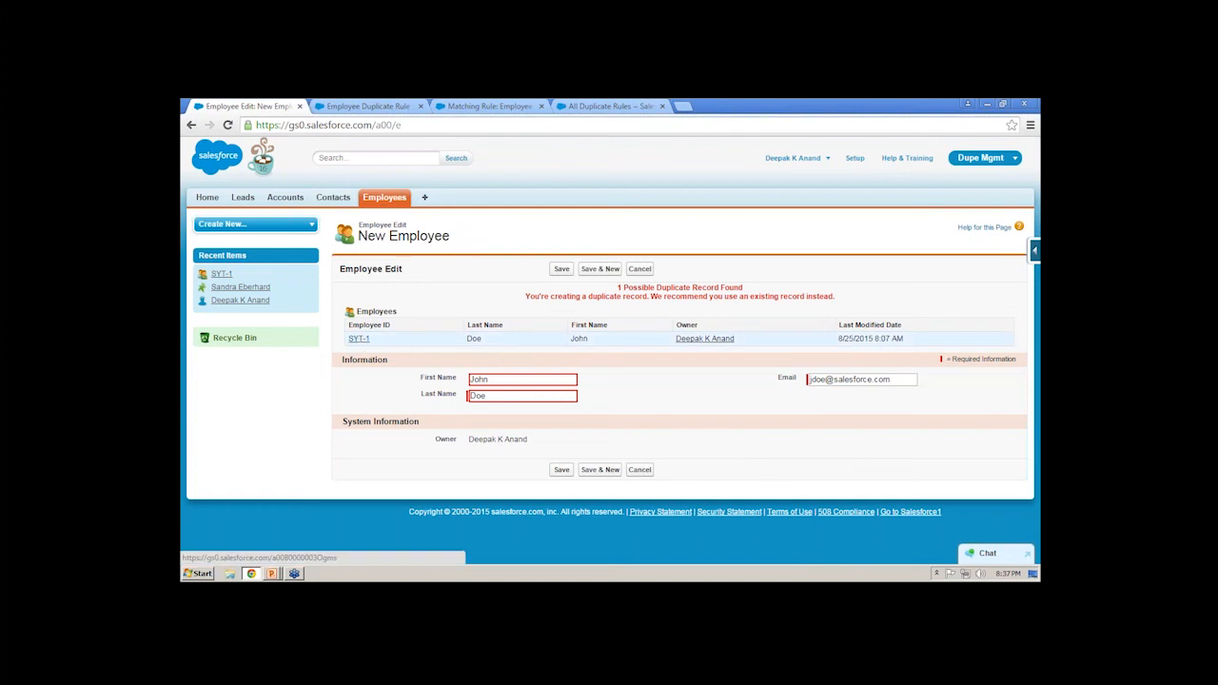
left_click(359, 340)
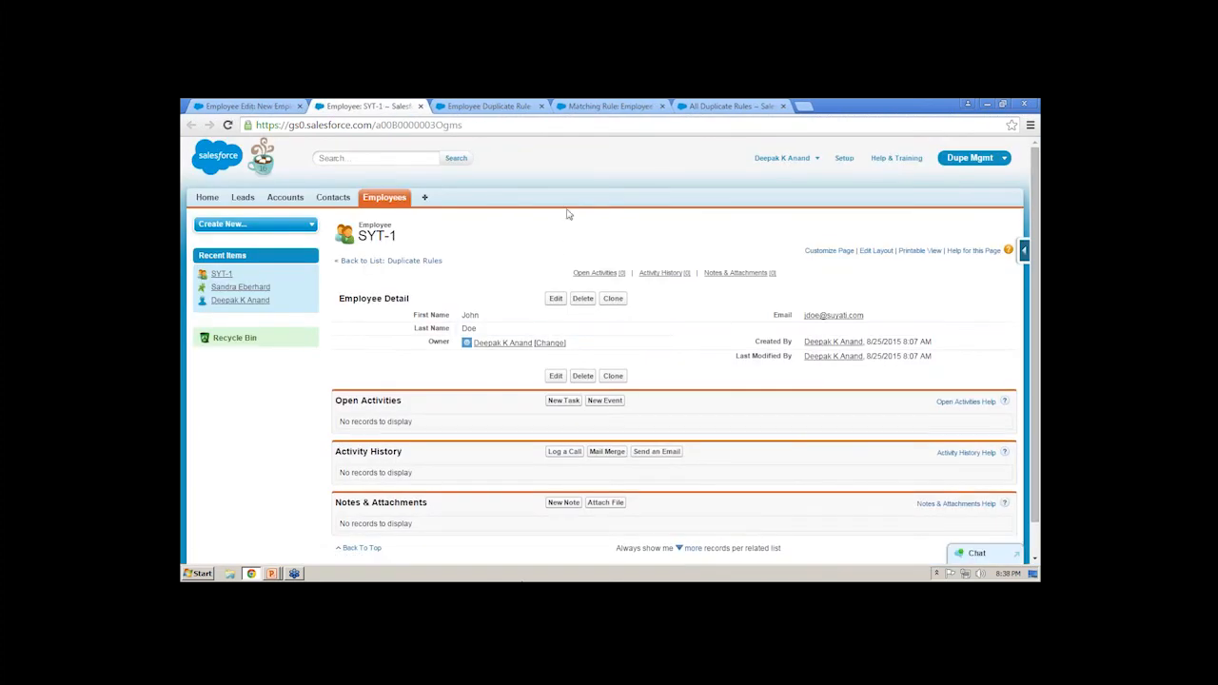
key("ctrl+w")
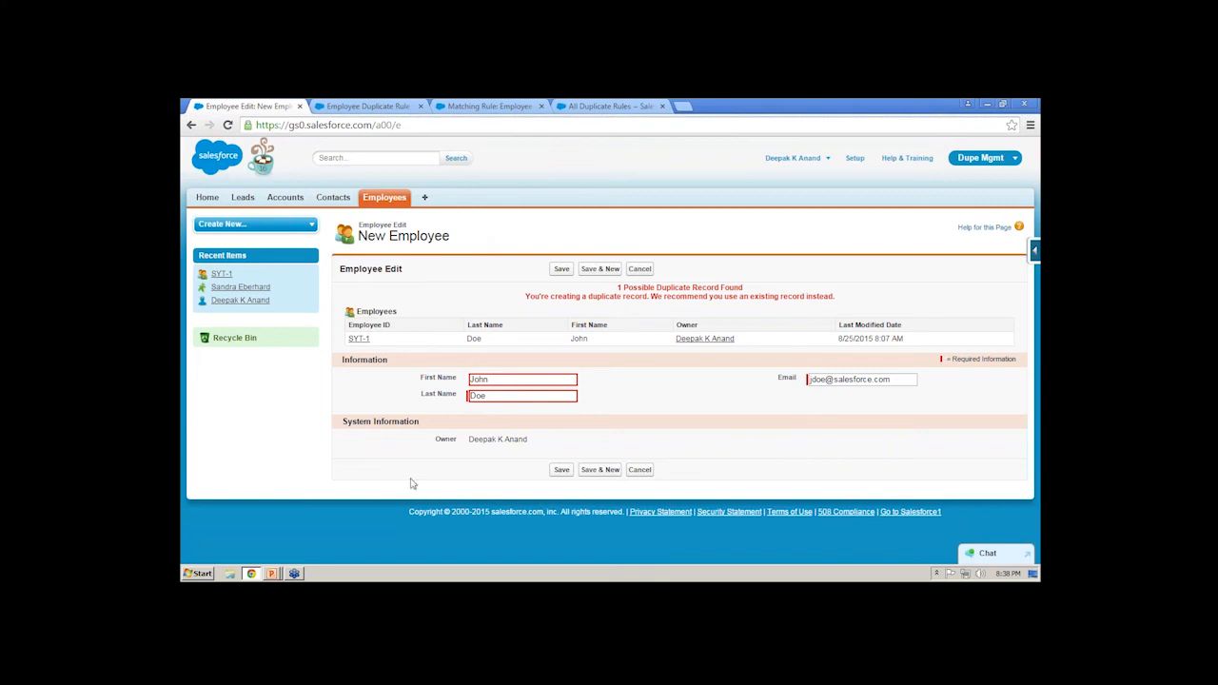
- Switch to the Duplicate Management PowerPoint slide show and advance to the Deep Dive into Matching Rules slide
left_click(270, 573)
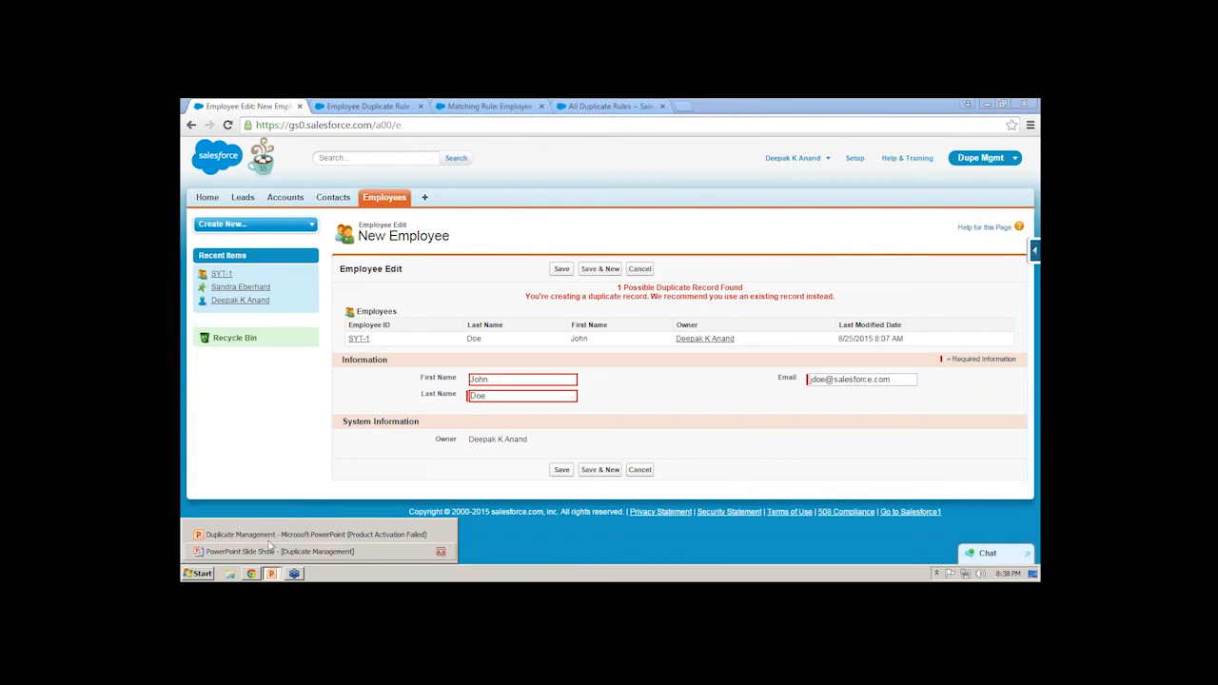
left_click(268, 551)
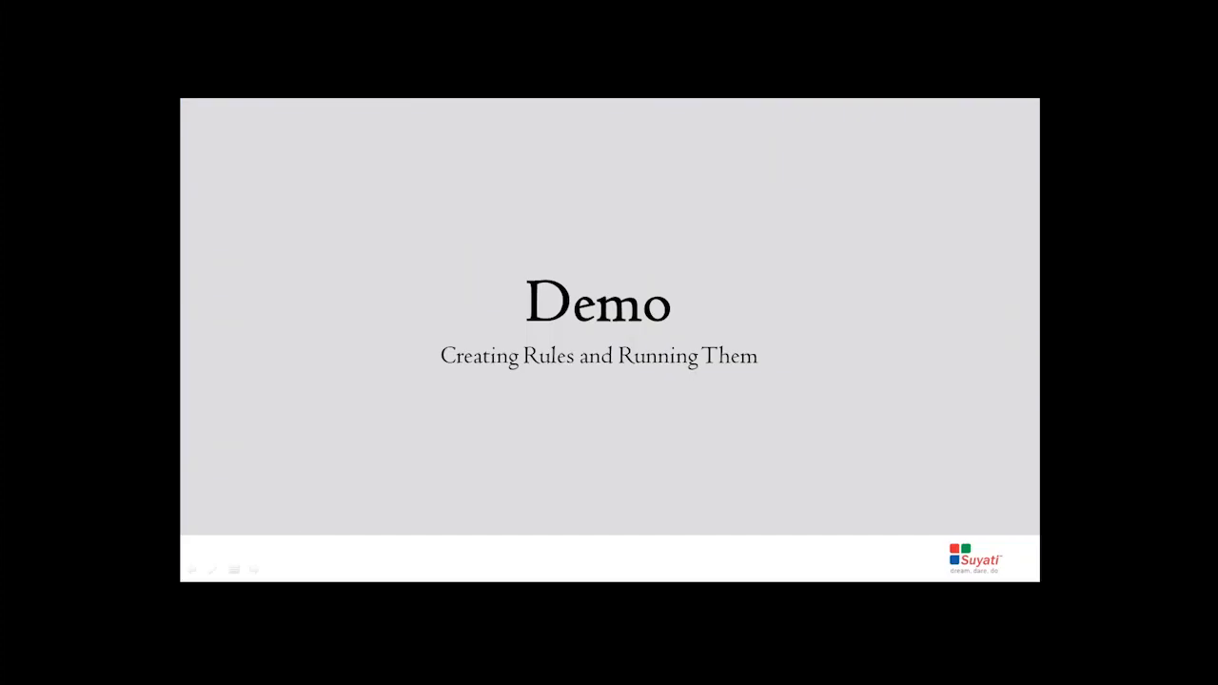
key("Right")
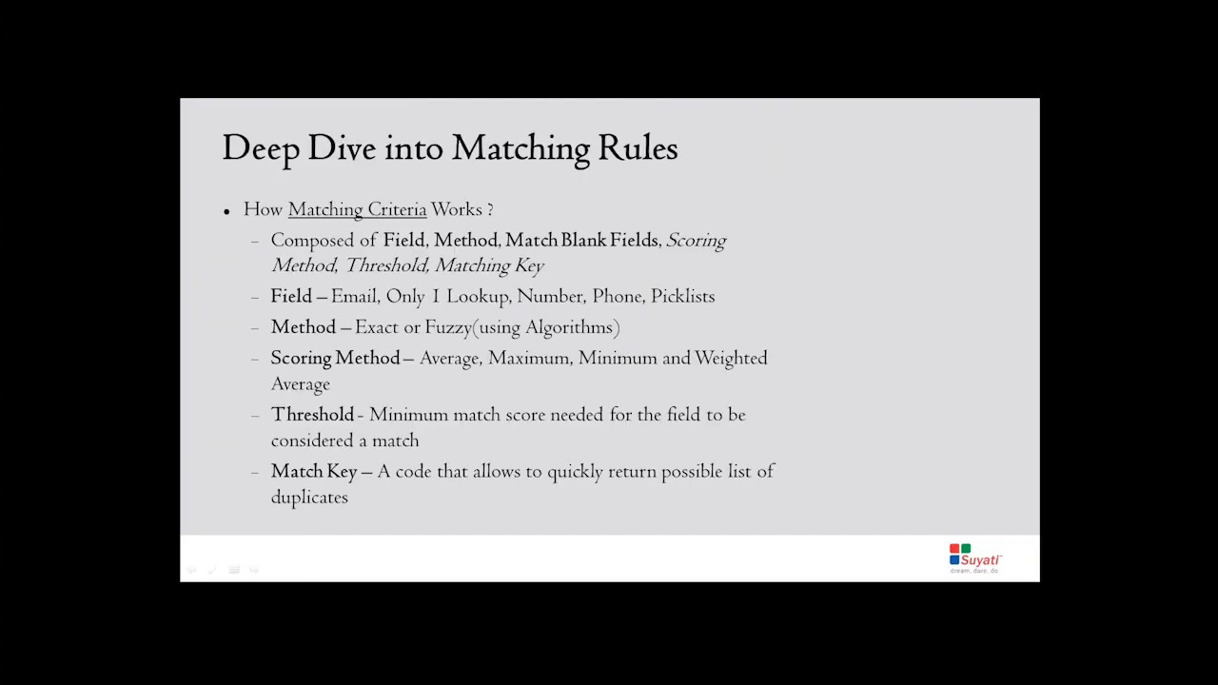